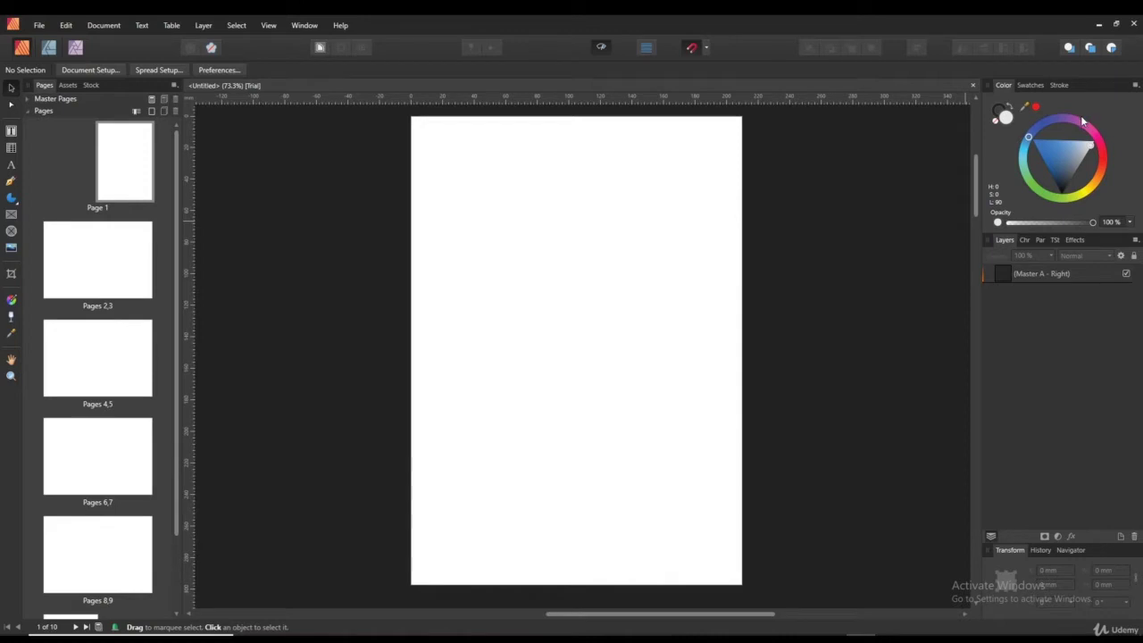
- Draw a diamond about 138 mm wide and high on page 1 and centre it horizontally and vertically on the page
{"action": "left_click", "coordinate": [11, 197]}
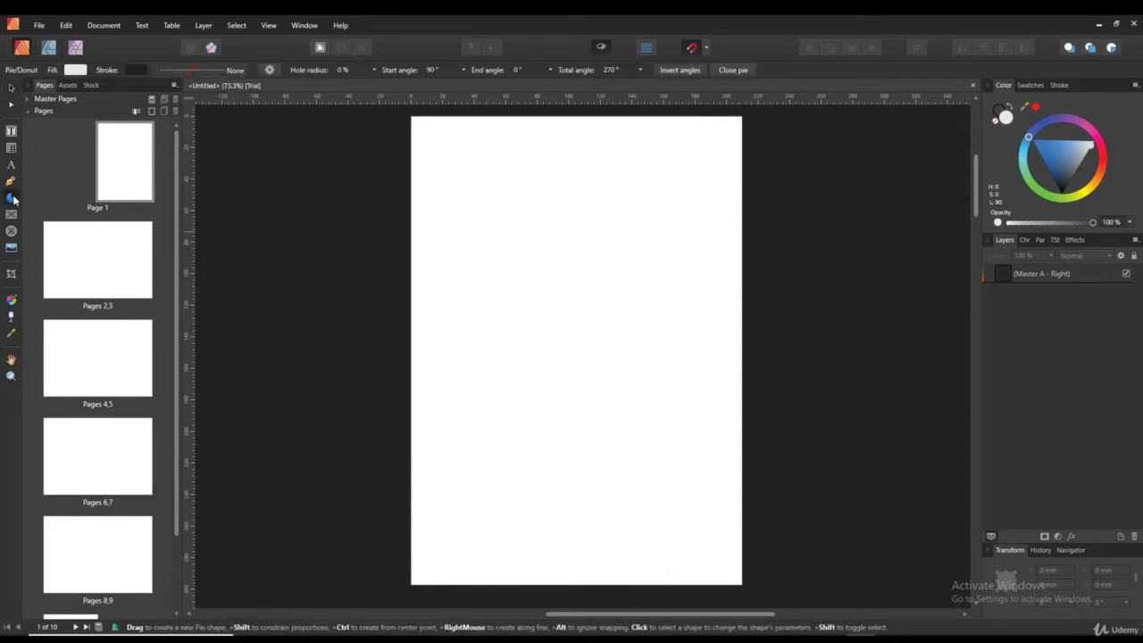
{"action": "left_click", "coordinate": [82, 261]}
{"action": "left_click_drag", "start_coordinate": [498, 453], "coordinate": [716, 235]}
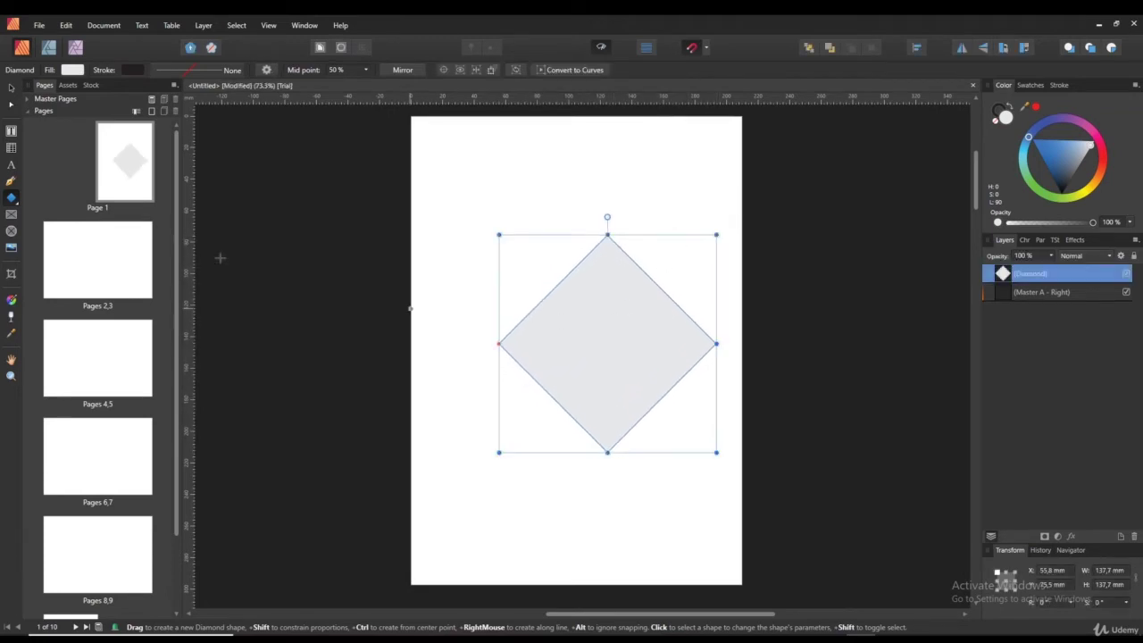
{"action": "left_click", "coordinate": [10, 86]}
{"action": "left_click", "coordinate": [917, 49]}
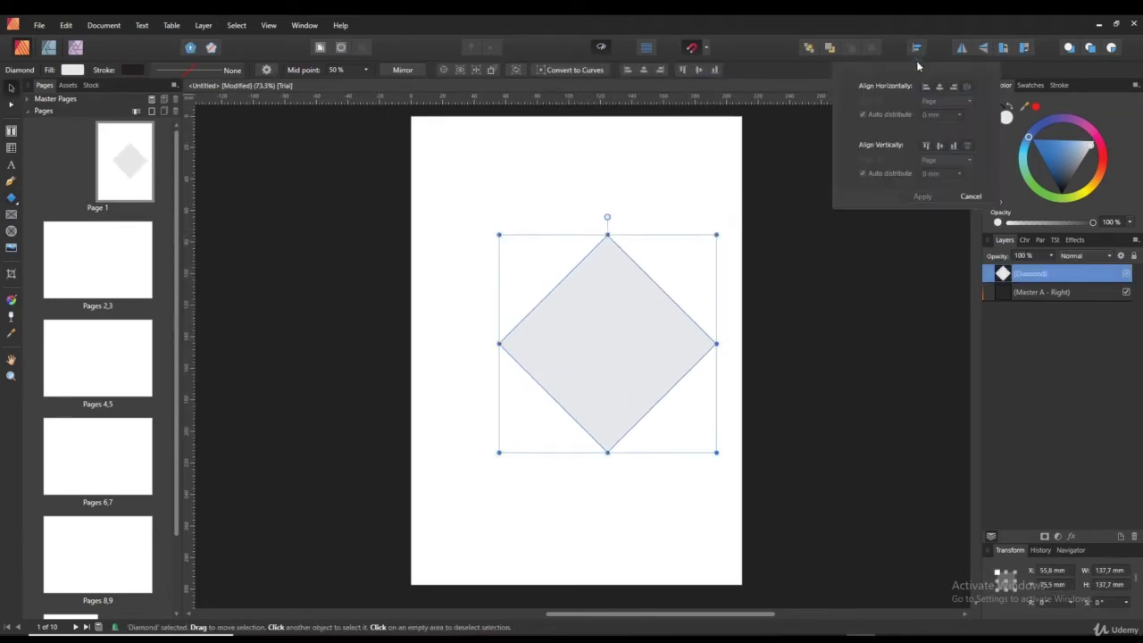
{"action": "left_click", "coordinate": [939, 86]}
{"action": "left_click", "coordinate": [941, 145]}
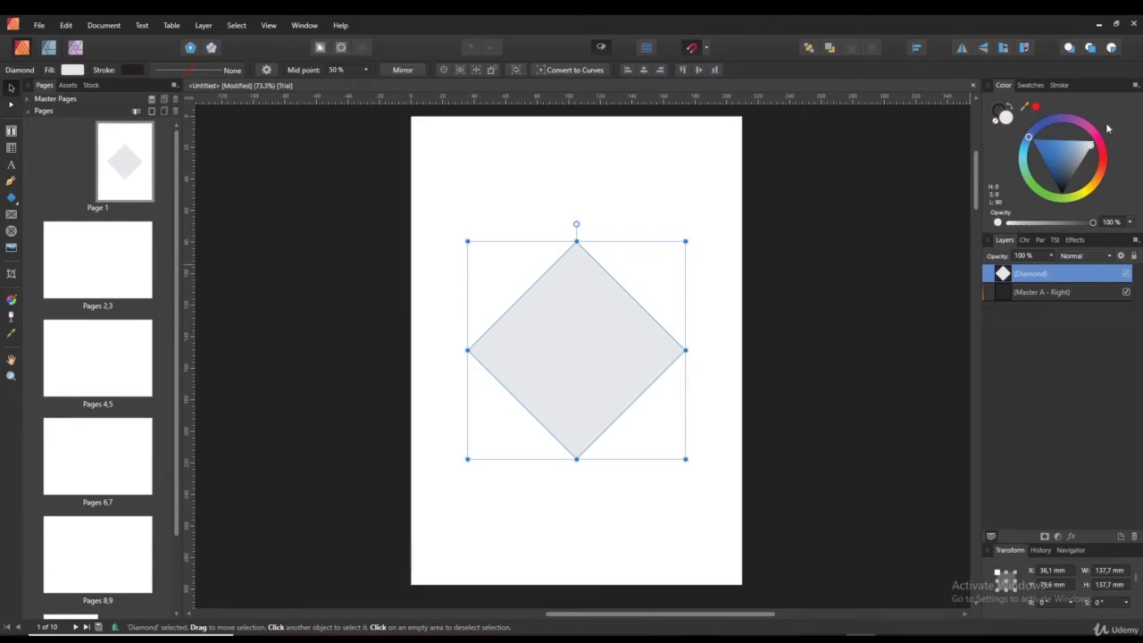
- Fill the diamond with purple, about H 288, S 100, L 50, keeping it at 100 % opacity
{"action": "left_click", "coordinate": [1051, 150]}
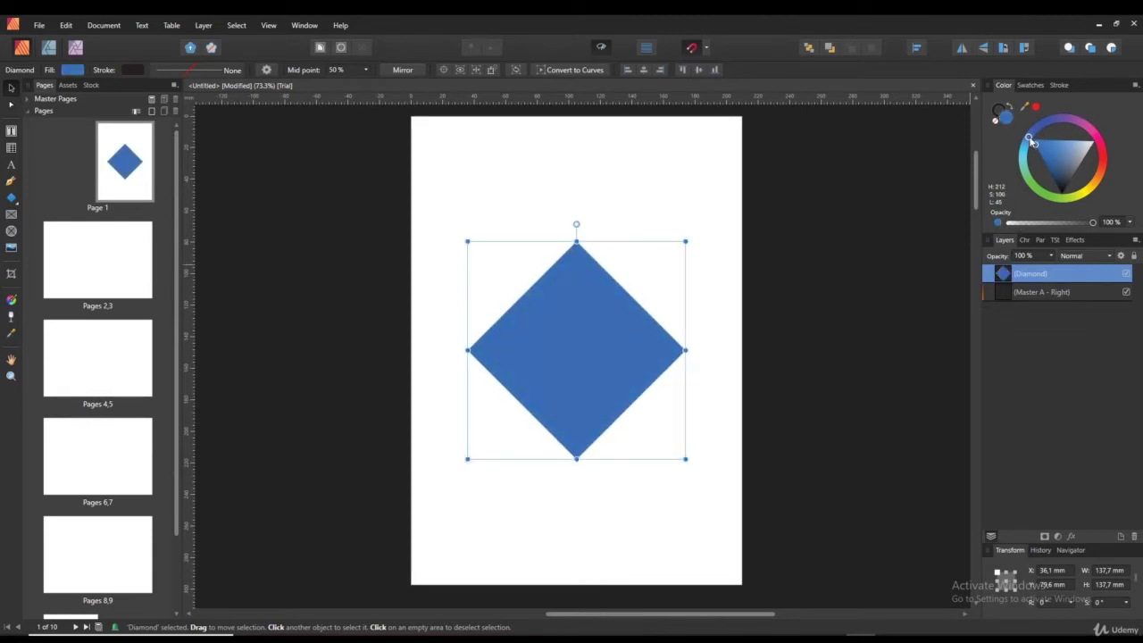
{"action": "left_click", "coordinate": [1063, 120]}
{"action": "mouse_move", "coordinate": [1065, 120]}
{"action": "left_mouse_down"}
{"action": "mouse_move", "coordinate": [1076, 118]}
{"action": "mouse_move", "coordinate": [1047, 152]}
{"action": "mouse_move", "coordinate": [1083, 133]}
{"action": "mouse_move", "coordinate": [1102, 168]}
{"action": "mouse_move", "coordinate": [1080, 163]}
{"action": "mouse_move", "coordinate": [1064, 90]}
{"action": "left_mouse_up"}
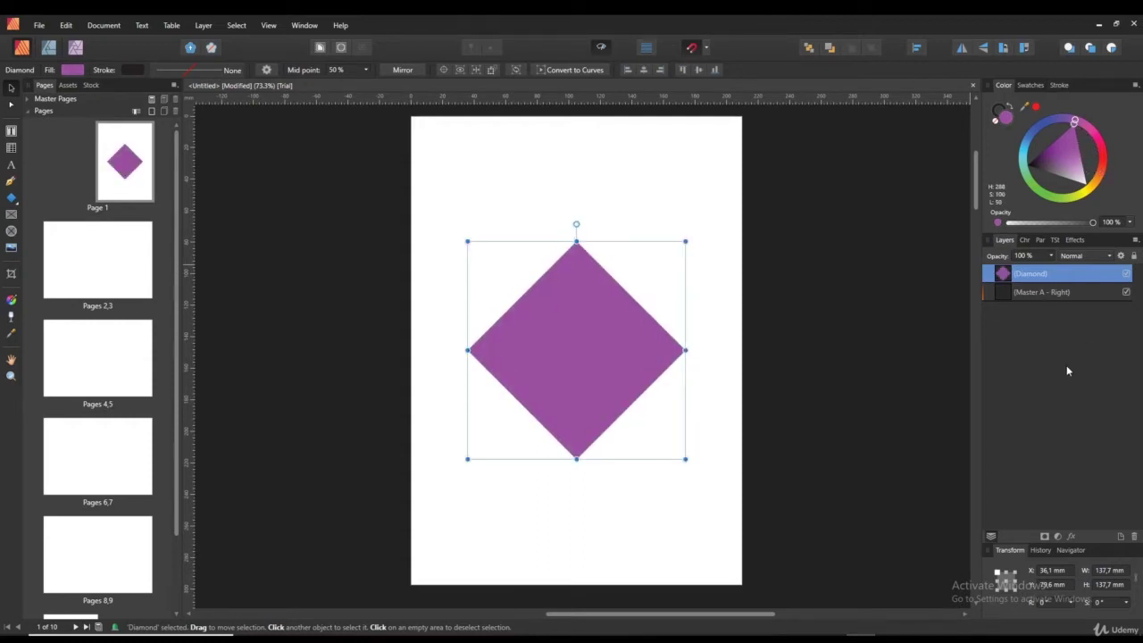
{"action": "left_click_drag", "start_coordinate": [1091, 221], "coordinate": [1132, 221]}
{"action": "left_click", "coordinate": [1026, 293]}
{"action": "left_click", "coordinate": [1027, 274]}
{"action": "left_click", "coordinate": [1025, 292]}
{"action": "left_click", "coordinate": [1031, 275]}
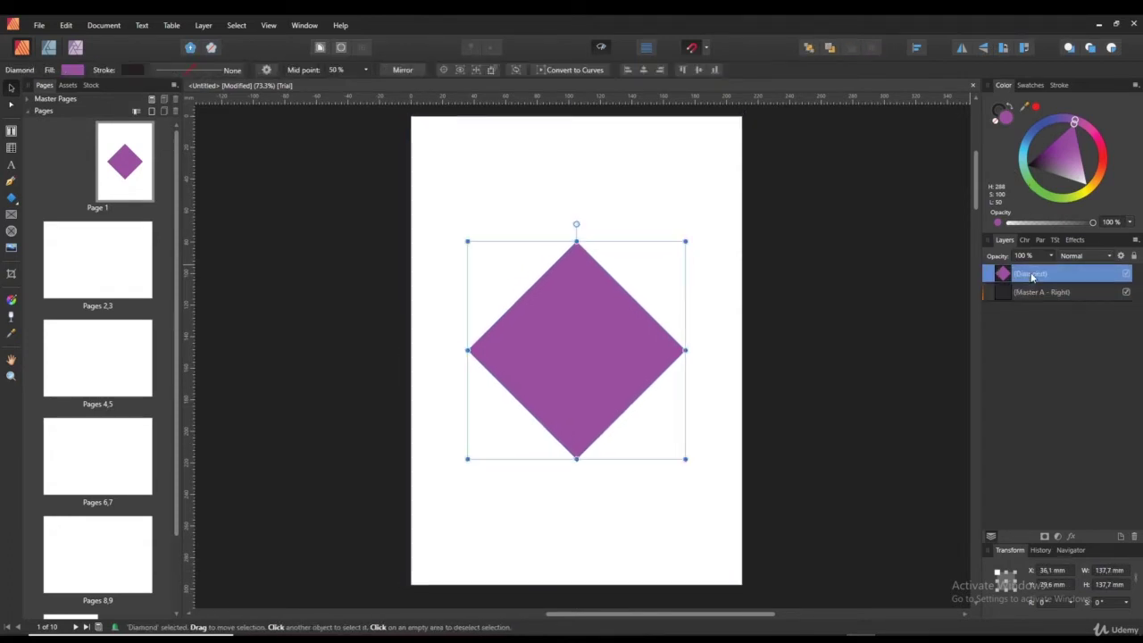
- Draw a rectangle about 126 by 110 mm over the diamond's lower part and fill it with dark blue, about H 233, S 100, L 19
{"action": "left_click", "coordinate": [11, 197]}
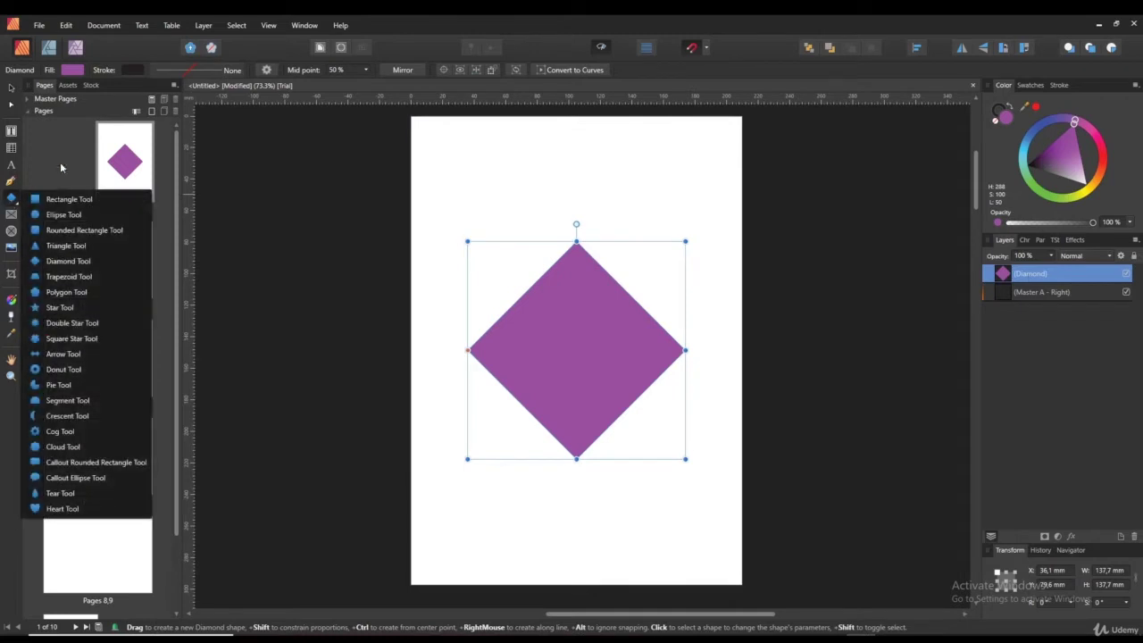
{"action": "left_click", "coordinate": [68, 200]}
{"action": "left_click_drag", "start_coordinate": [452, 504], "coordinate": [651, 331]}
{"action": "left_click", "coordinate": [1036, 159]}
{"action": "left_click", "coordinate": [1042, 129]}
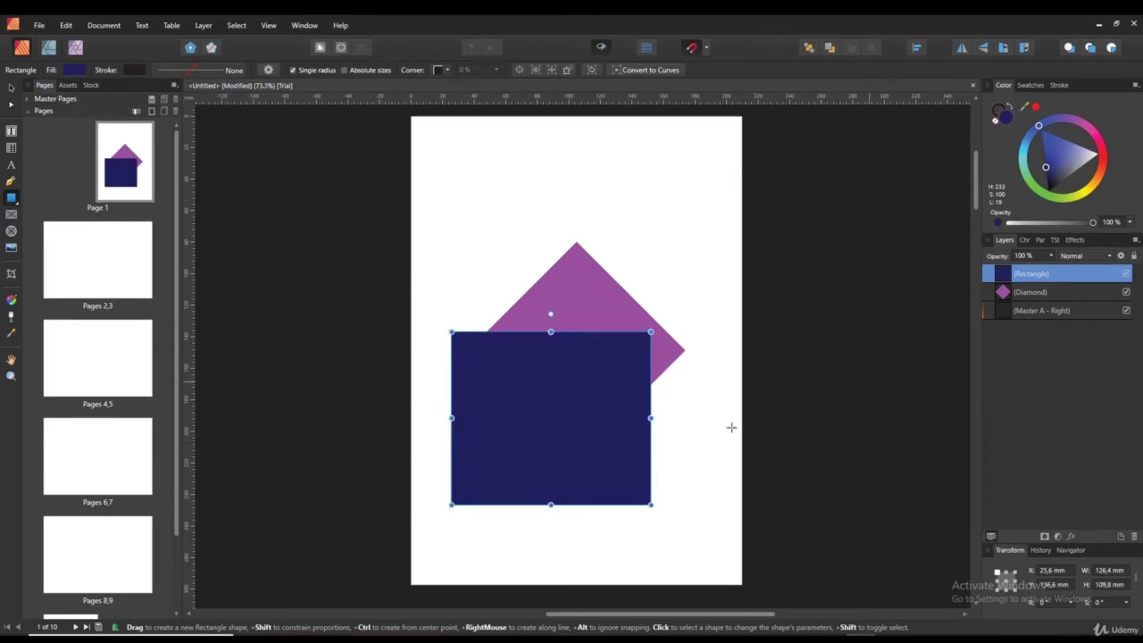
- Place the rectangle below the diamond in the layer order and move it so it sits centred behind the diamond
{"action": "left_click", "coordinate": [12, 89]}
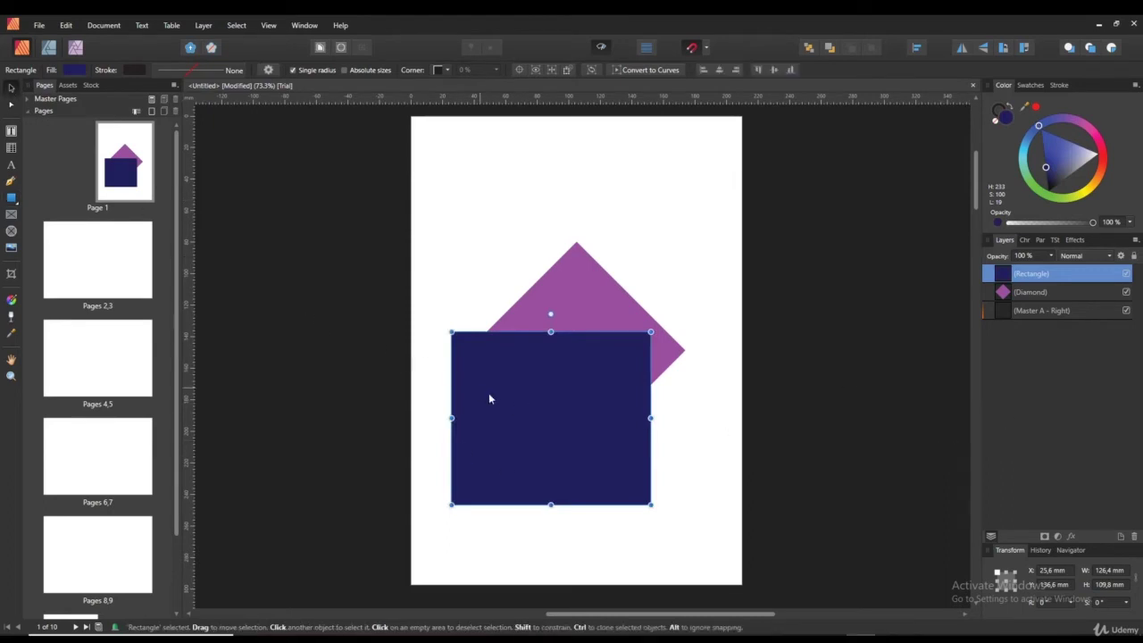
{"action": "left_click_drag", "start_coordinate": [490, 399], "coordinate": [619, 437]}
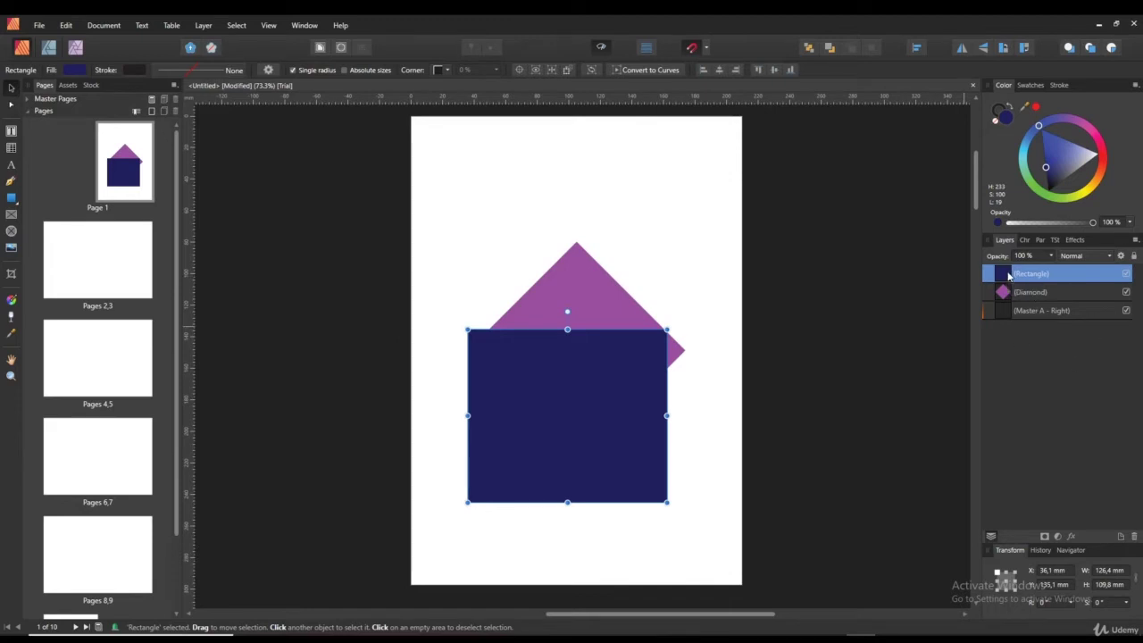
{"action": "left_click_drag", "start_coordinate": [1008, 277], "coordinate": [1005, 306]}
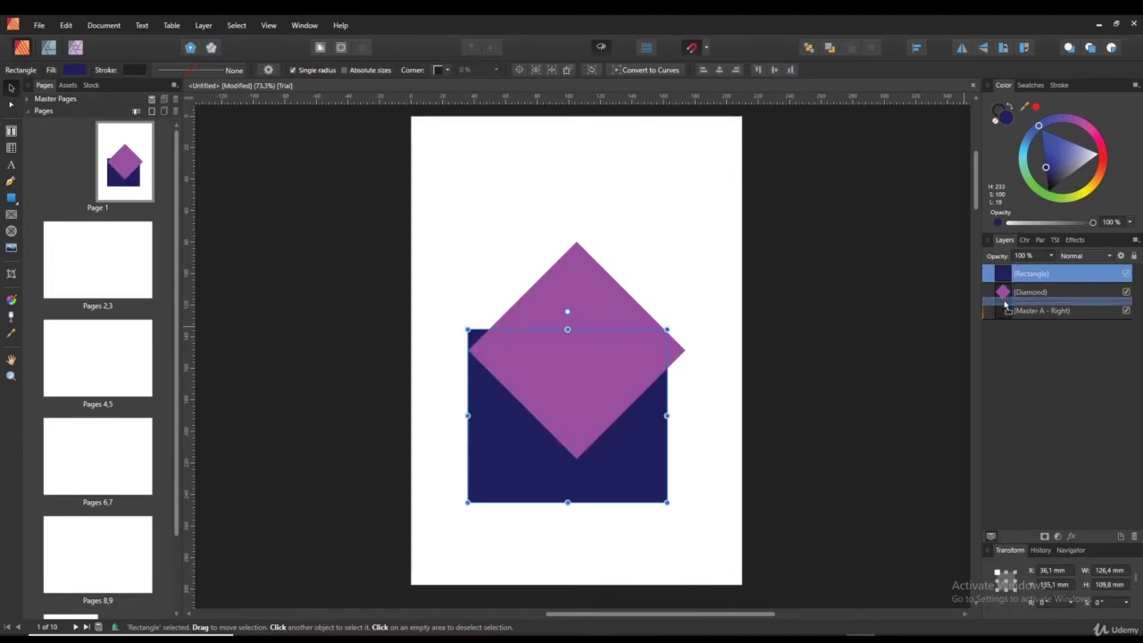
{"action": "left_click_drag", "start_coordinate": [594, 465], "coordinate": [626, 412]}
{"action": "left_click", "coordinate": [896, 411]}
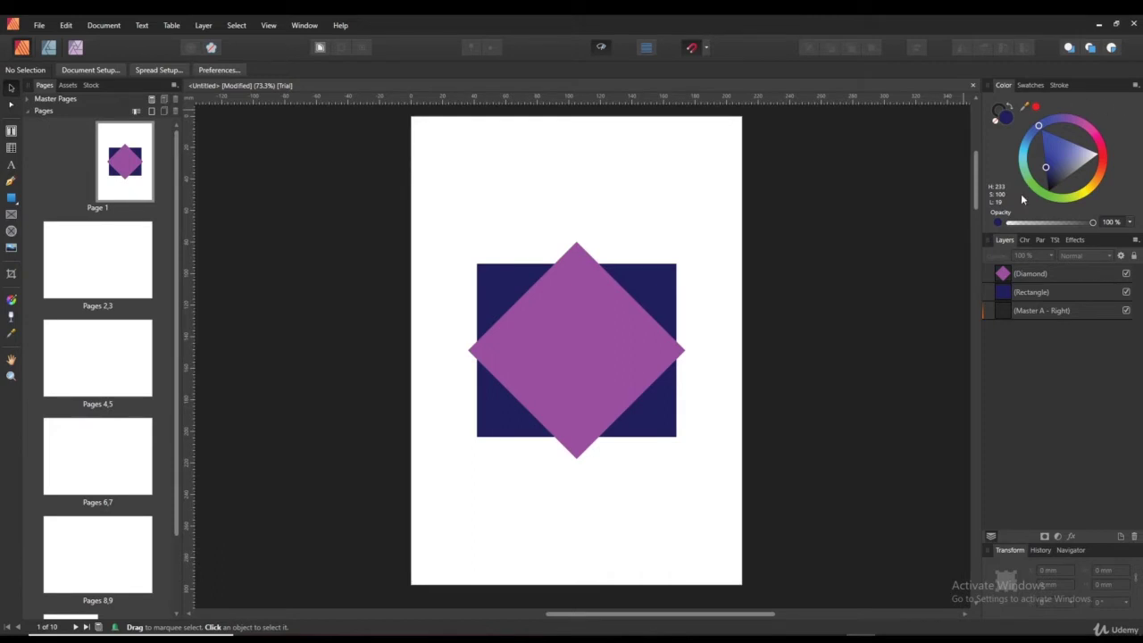
{"action": "left_click", "coordinate": [1024, 241]}
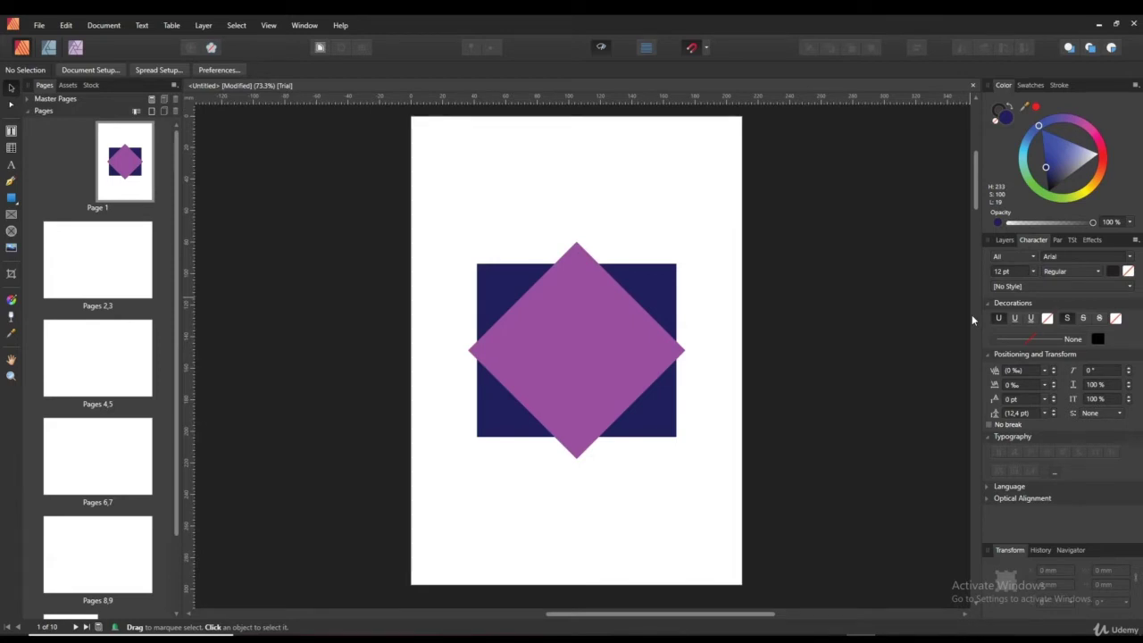
{"action": "left_click", "coordinate": [1056, 240]}
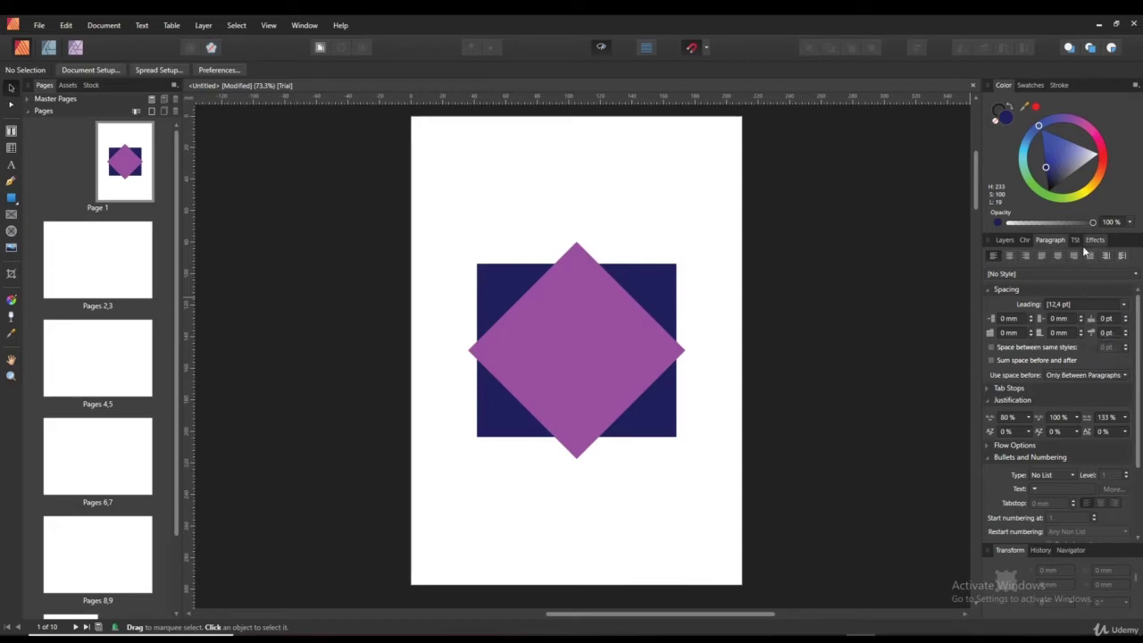
{"action": "left_click", "coordinate": [1076, 241]}
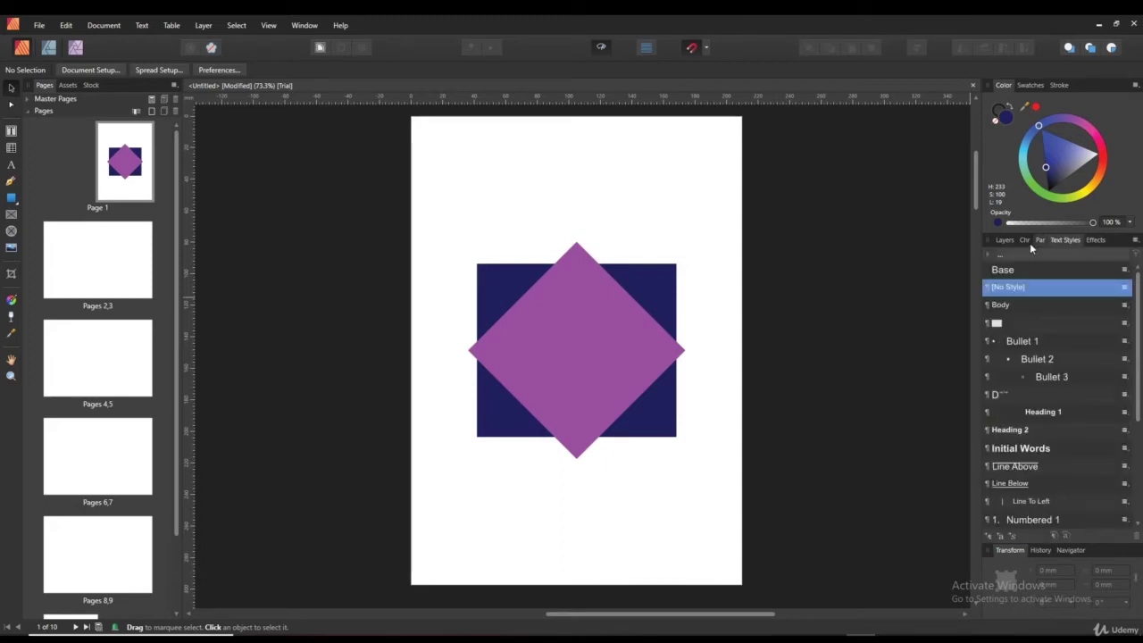
- Add a white outer glow to the diamond with 100 % opacity and a radius of about 91.5 px
{"action": "left_click", "coordinate": [1095, 240]}
{"action": "left_click", "coordinate": [592, 312]}
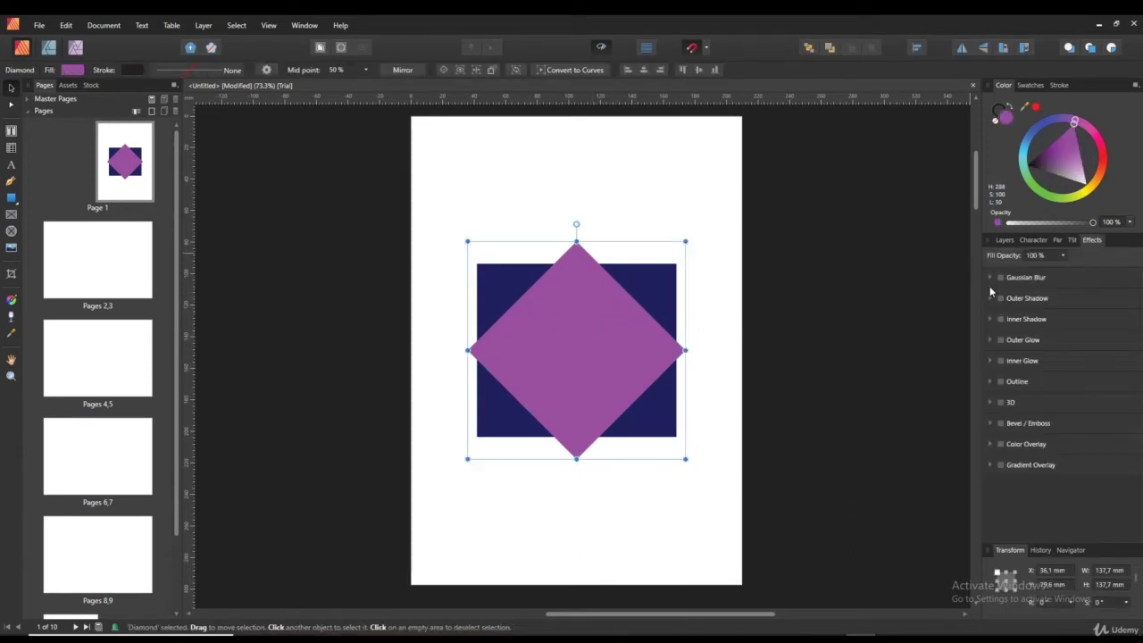
{"action": "left_click", "coordinate": [990, 340]}
{"action": "left_click", "coordinate": [1001, 340]}
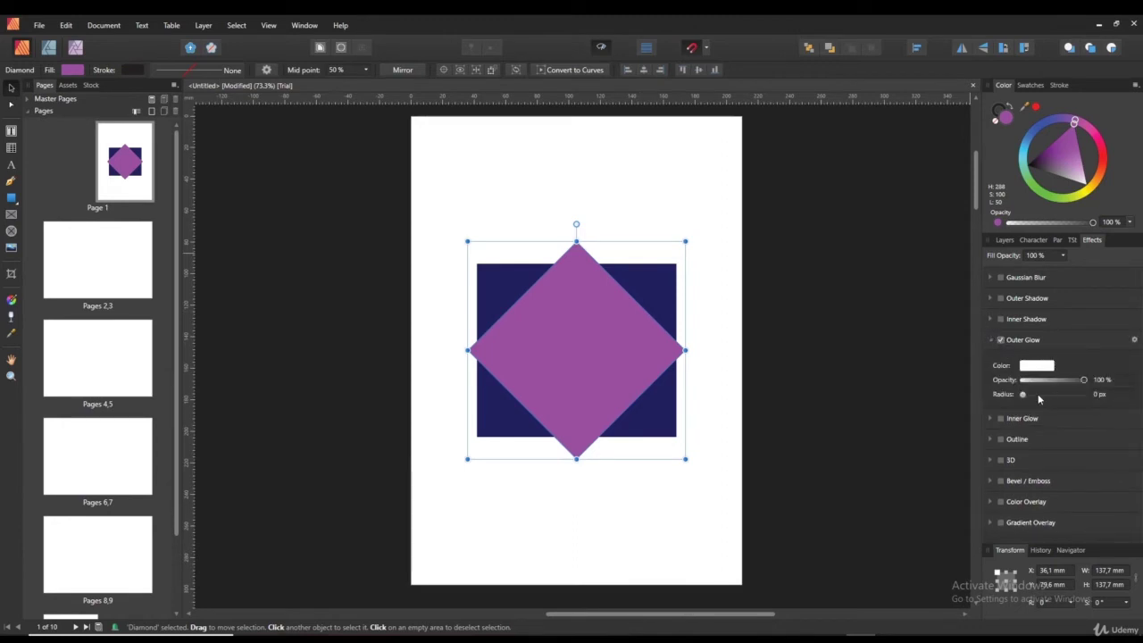
{"action": "left_click_drag", "start_coordinate": [1023, 394], "coordinate": [1083, 394]}
{"action": "scroll", "coordinate": [554, 377], "scroll_direction": "up", "scroll_amount": 10}
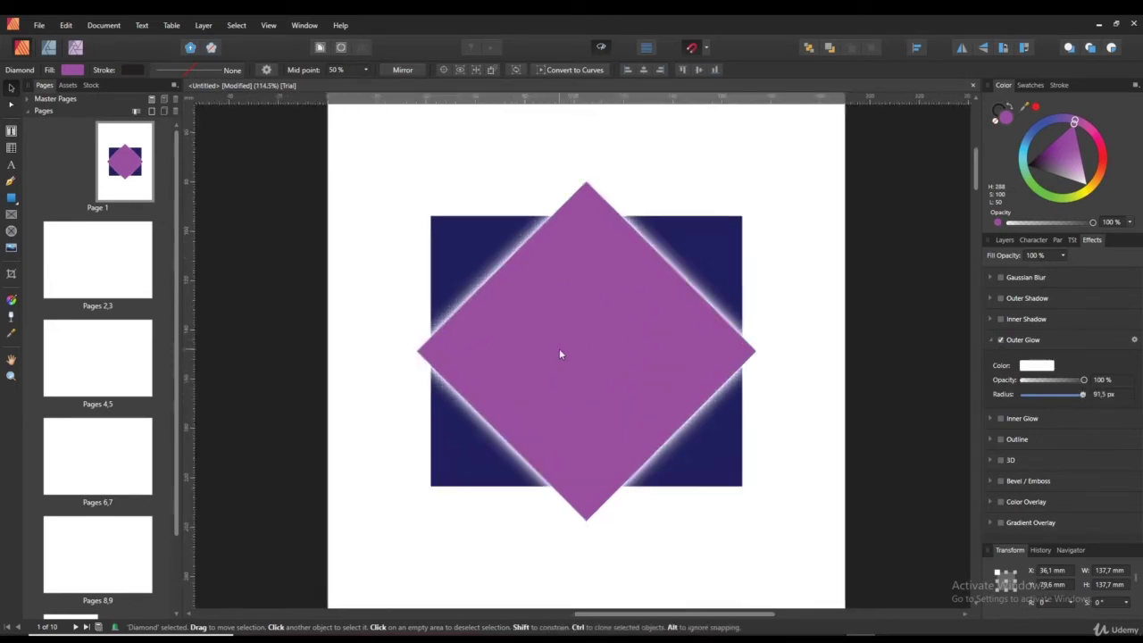
{"action": "scroll", "coordinate": [749, 318], "scroll_direction": "down", "scroll_amount": 10}
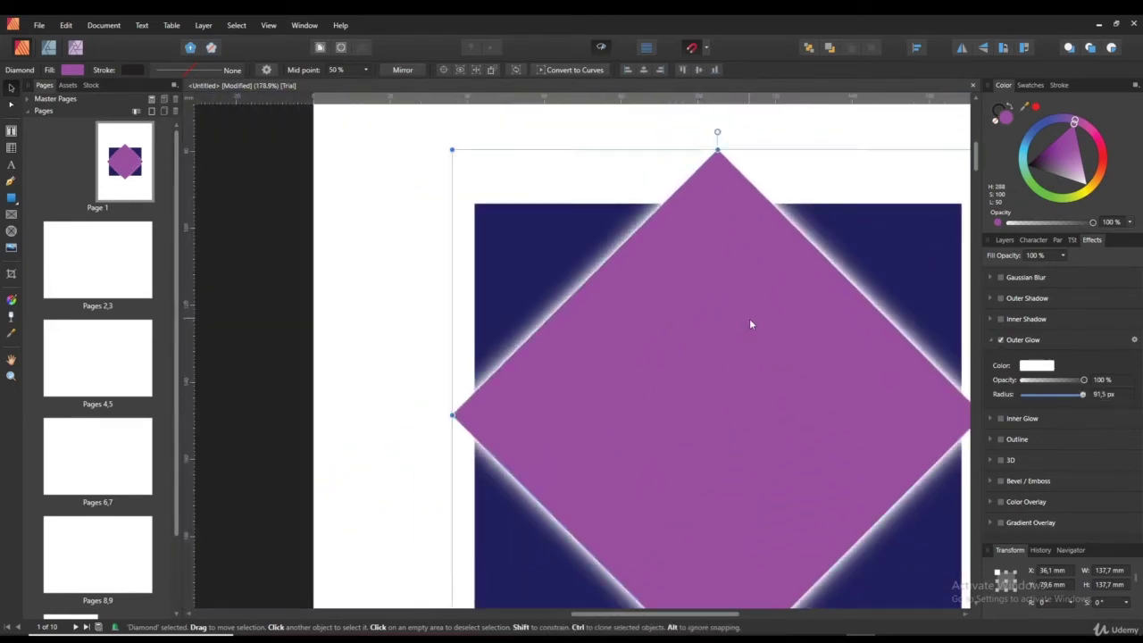
{"action": "left_click", "coordinate": [875, 308]}
{"action": "left_click_drag", "start_coordinate": [901, 324], "coordinate": [763, 258]}
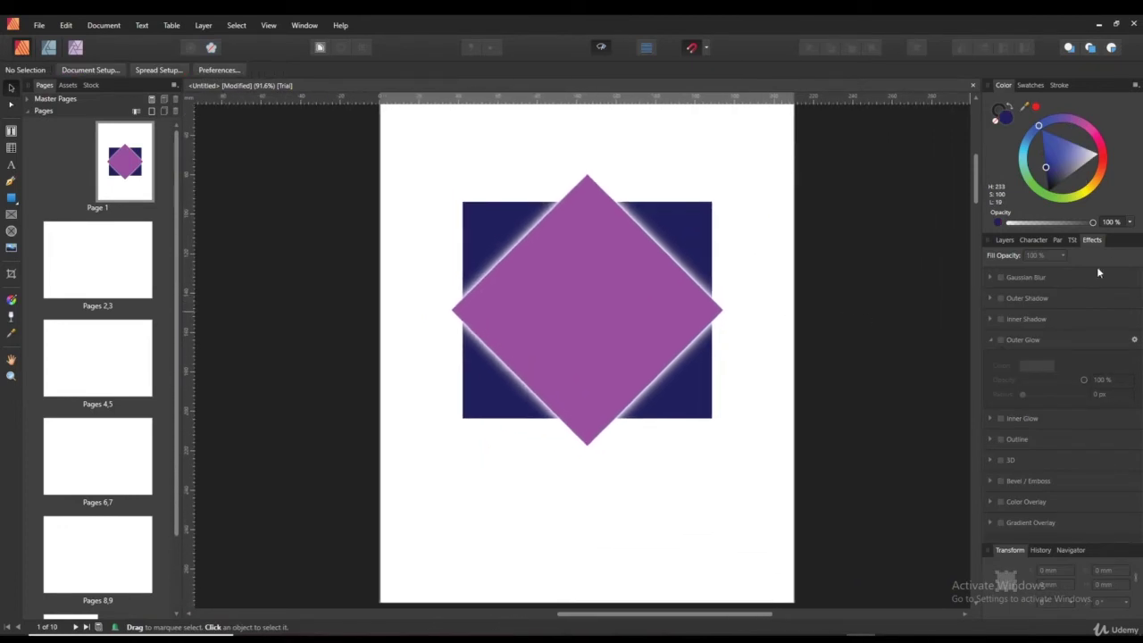
{"action": "left_click", "coordinate": [1005, 240]}
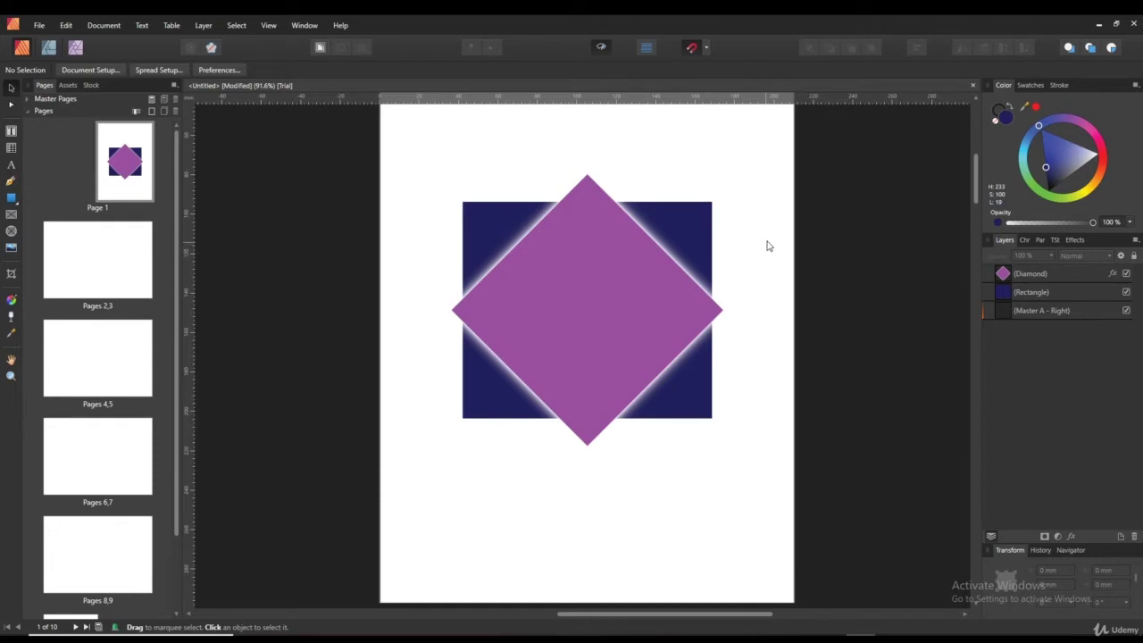
- Search the Unsplash stock photos for "wood"
{"action": "left_click", "coordinate": [92, 88]}
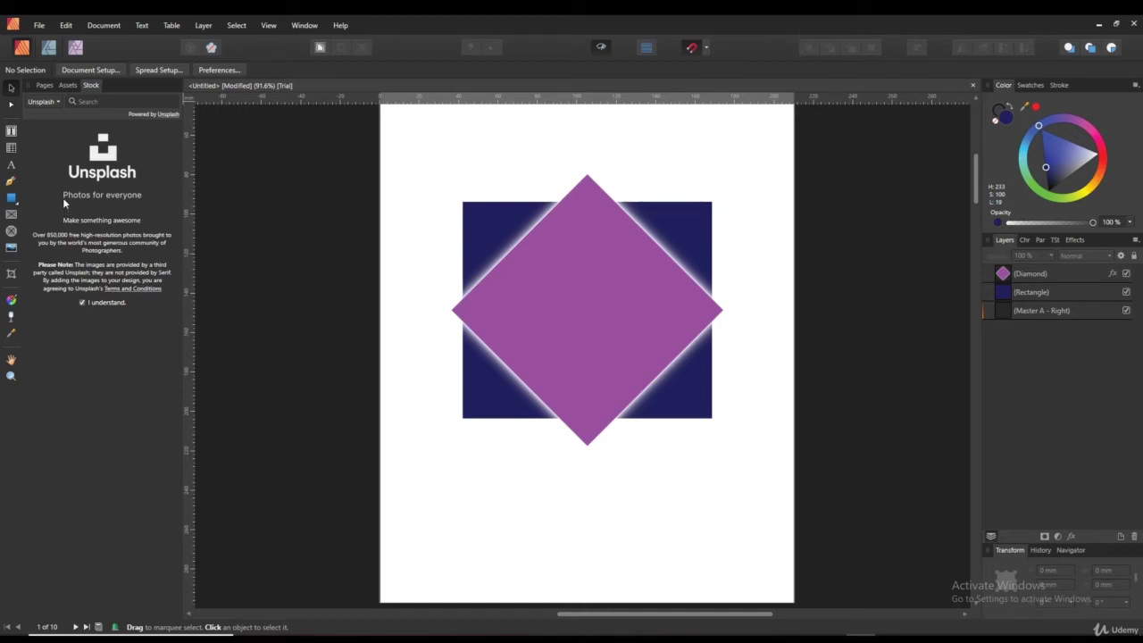
{"action": "left_click", "coordinate": [43, 102]}
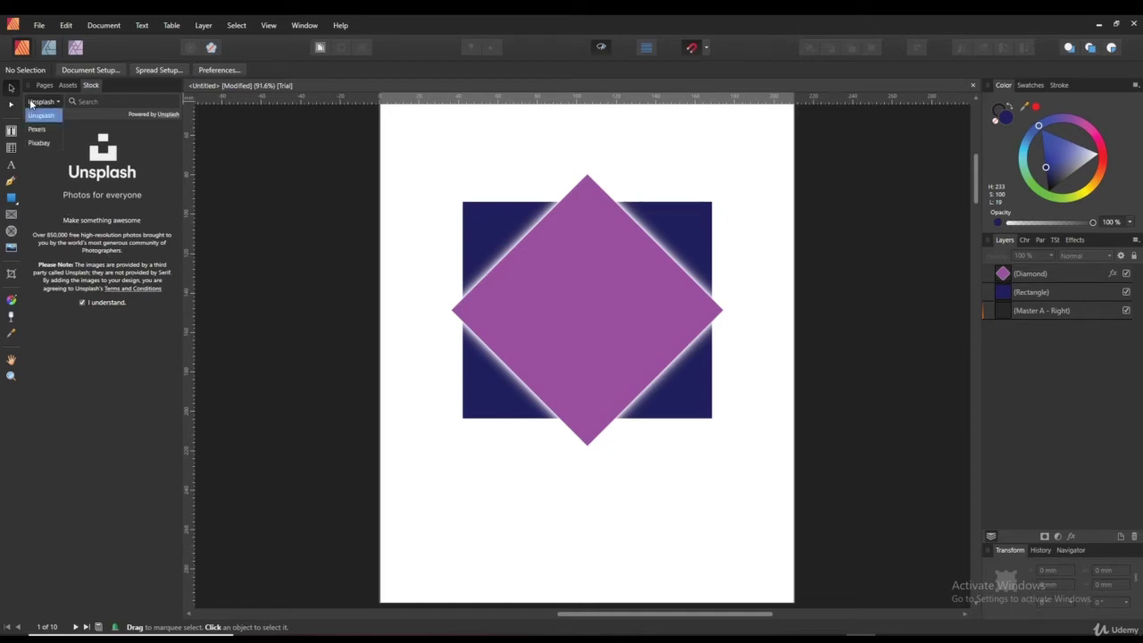
{"action": "left_click", "coordinate": [111, 262]}
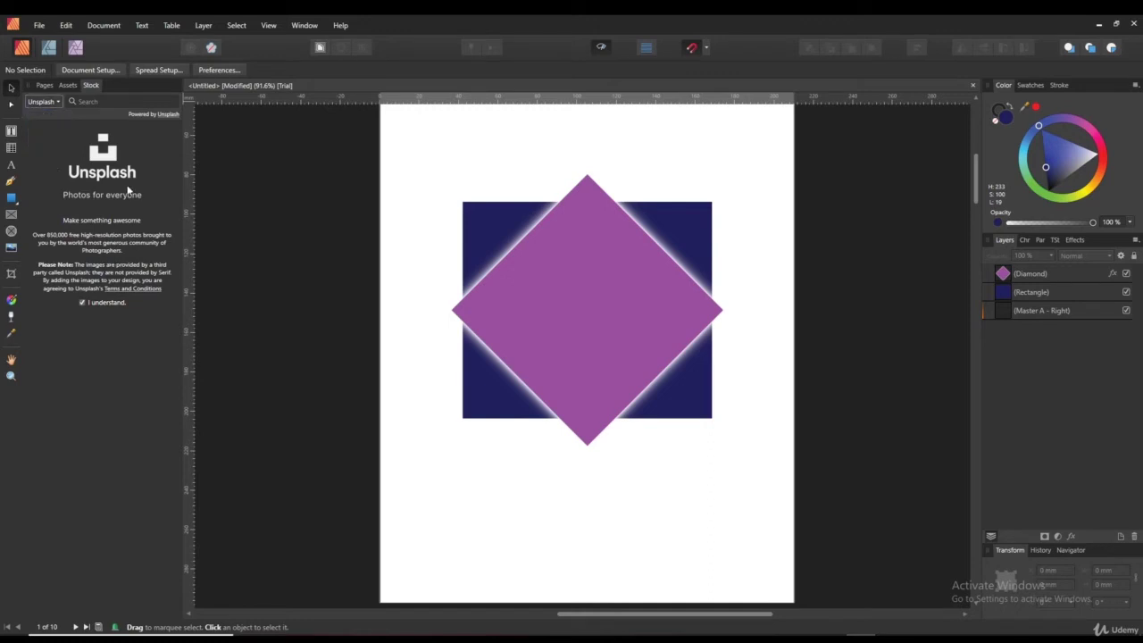
{"action": "left_click", "coordinate": [112, 103]}
{"action": "type", "text": "am"}
{"action": "key", "text": "BackSpace"}
{"action": "key", "text": "BackSpace"}
{"action": "type", "text": "w"}
{"action": "key", "text": "Return"}
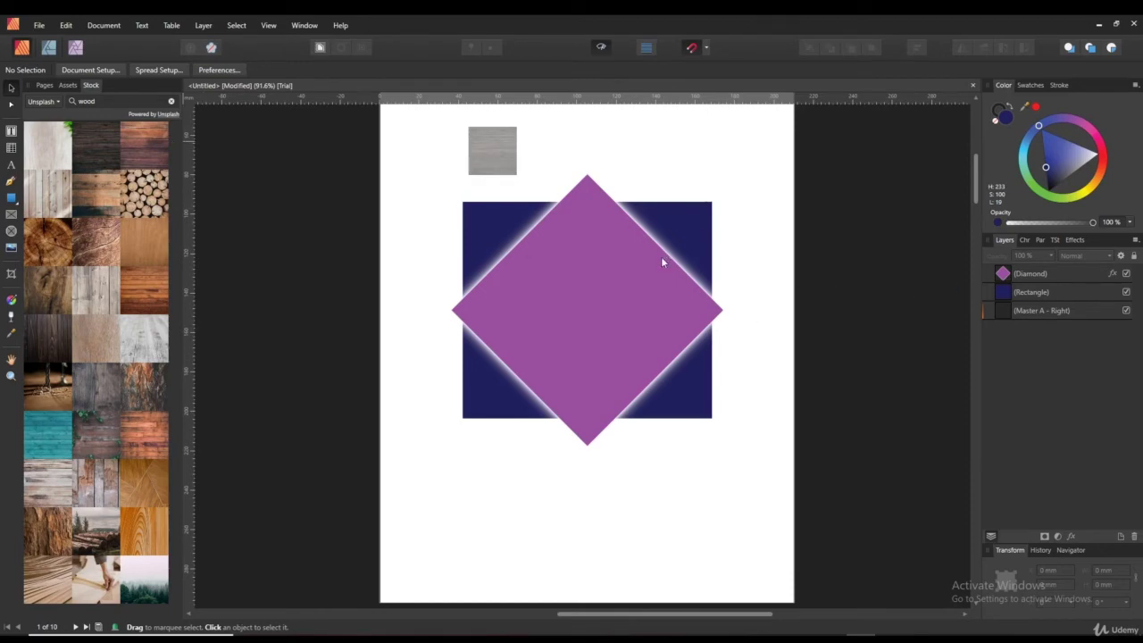
- Place the dark weathered wood photo on page 1 behind both shapes and position it to cover the whole page
{"action": "left_click_drag", "start_coordinate": [663, 262], "coordinate": [656, 255]}
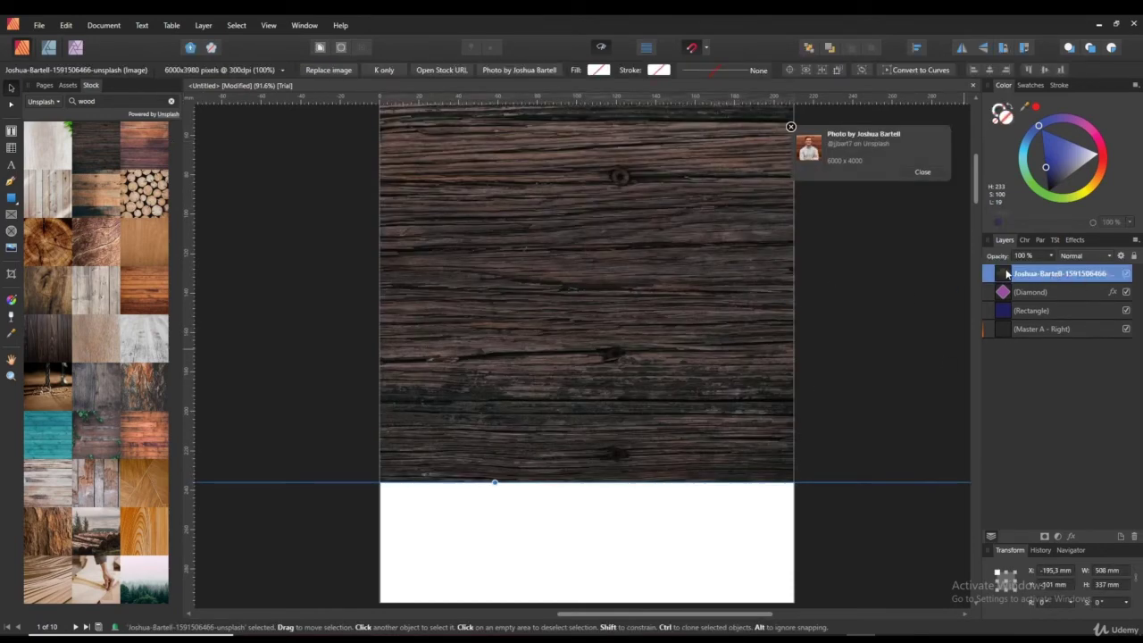
{"action": "left_click_drag", "start_coordinate": [1007, 273], "coordinate": [1009, 319]}
{"action": "scroll", "coordinate": [789, 419], "scroll_direction": "up", "scroll_amount": 2}
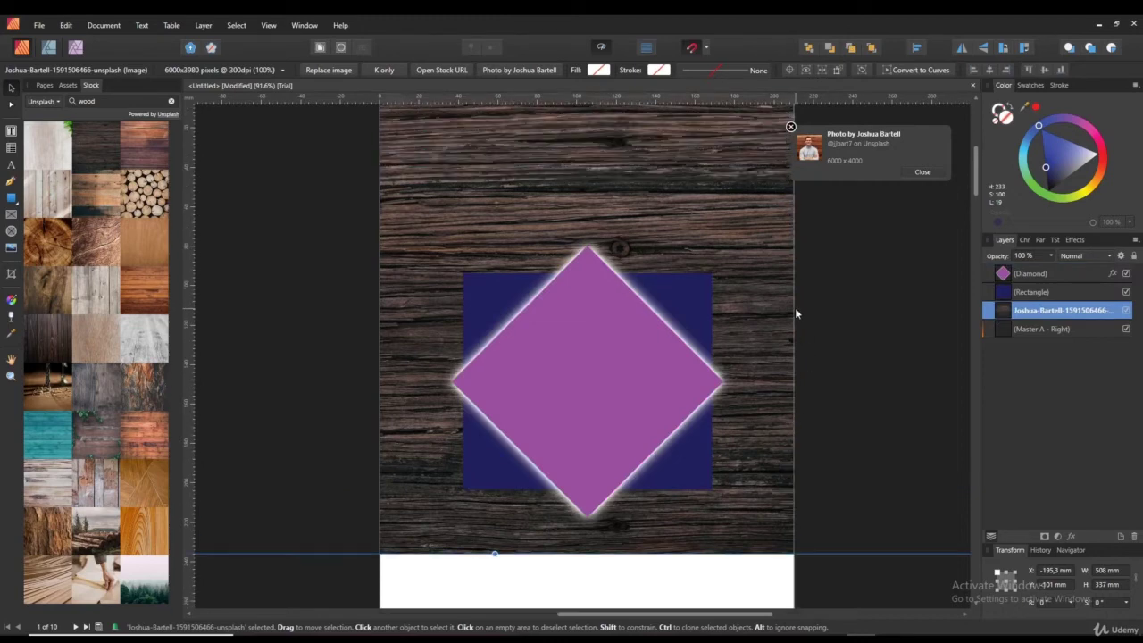
{"action": "scroll", "coordinate": [778, 353], "scroll_direction": "up", "scroll_amount": 2}
{"action": "left_click_drag", "start_coordinate": [779, 355], "coordinate": [819, 404]}
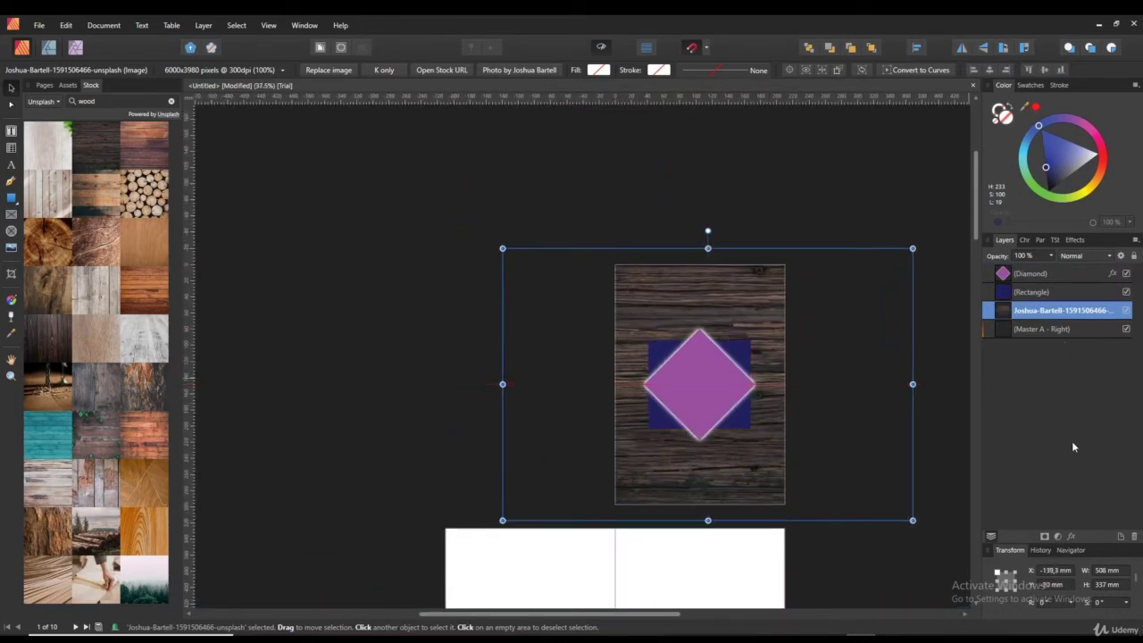
{"action": "scroll", "coordinate": [774, 380], "scroll_direction": "up", "scroll_amount": 3}
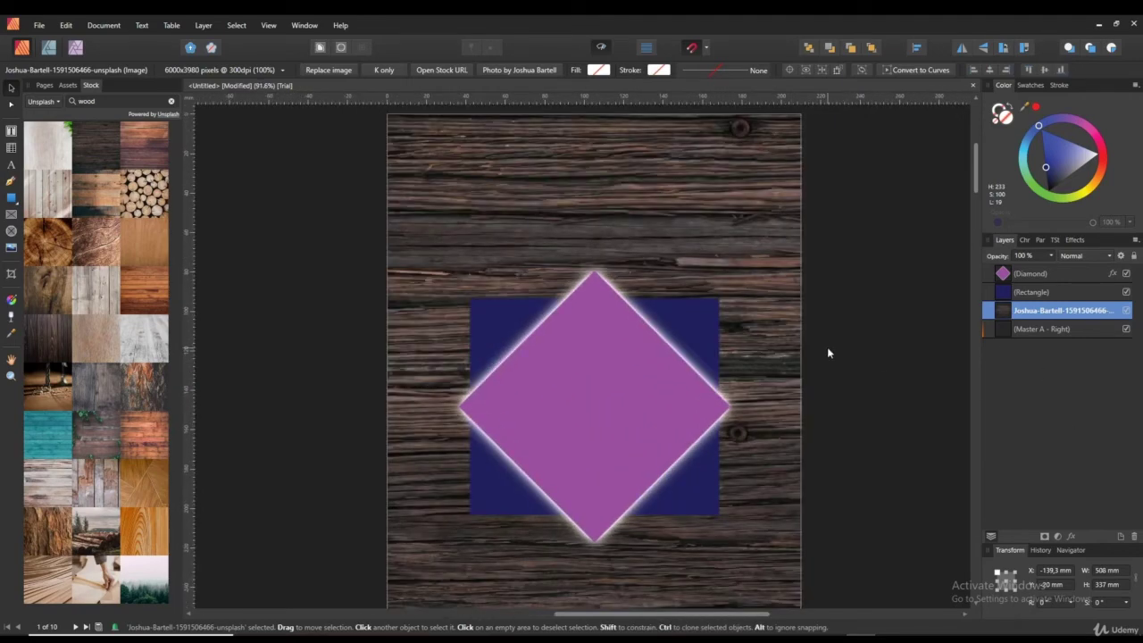
{"action": "scroll", "coordinate": [828, 350], "scroll_direction": "down", "scroll_amount": 1}
{"action": "scroll", "coordinate": [827, 346], "scroll_direction": "down", "scroll_amount": 4}
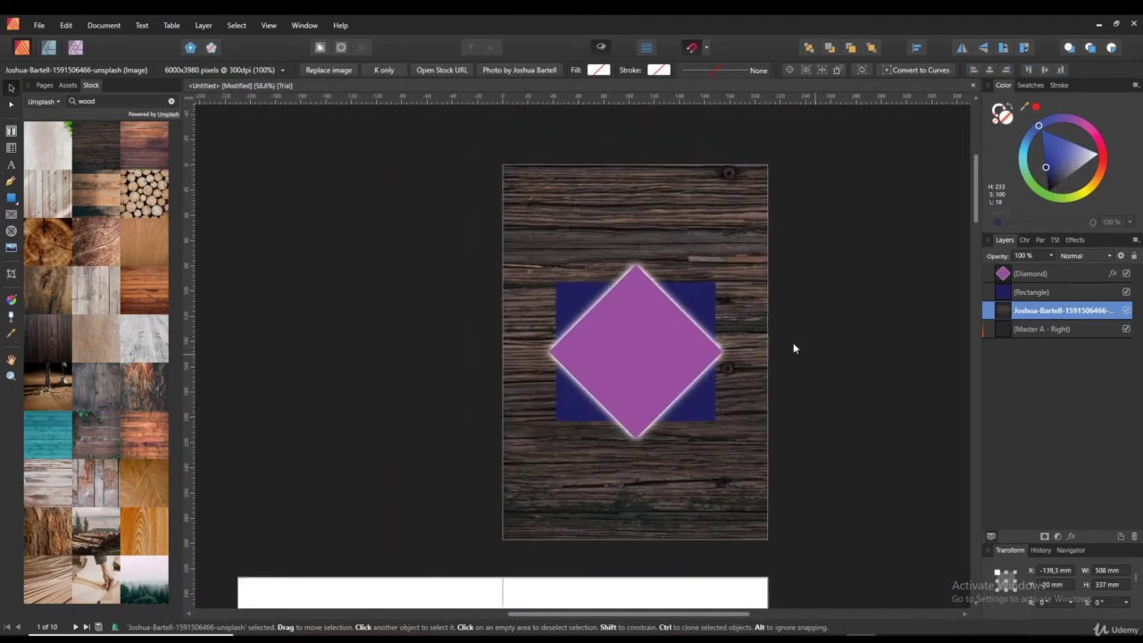
{"action": "scroll", "coordinate": [740, 330], "scroll_direction": "up", "scroll_amount": 1}
{"action": "left_click_drag", "start_coordinate": [738, 332], "coordinate": [781, 354]}
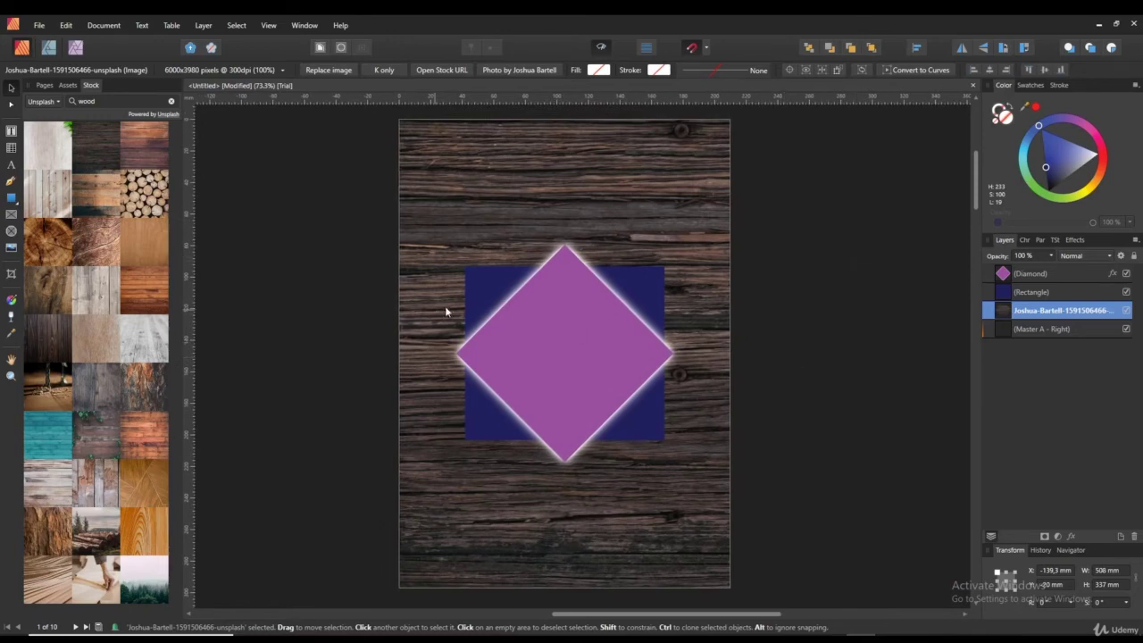
- View the wood photos offered by the Pexels and Pixabay stock sources
{"action": "left_click", "coordinate": [43, 101]}
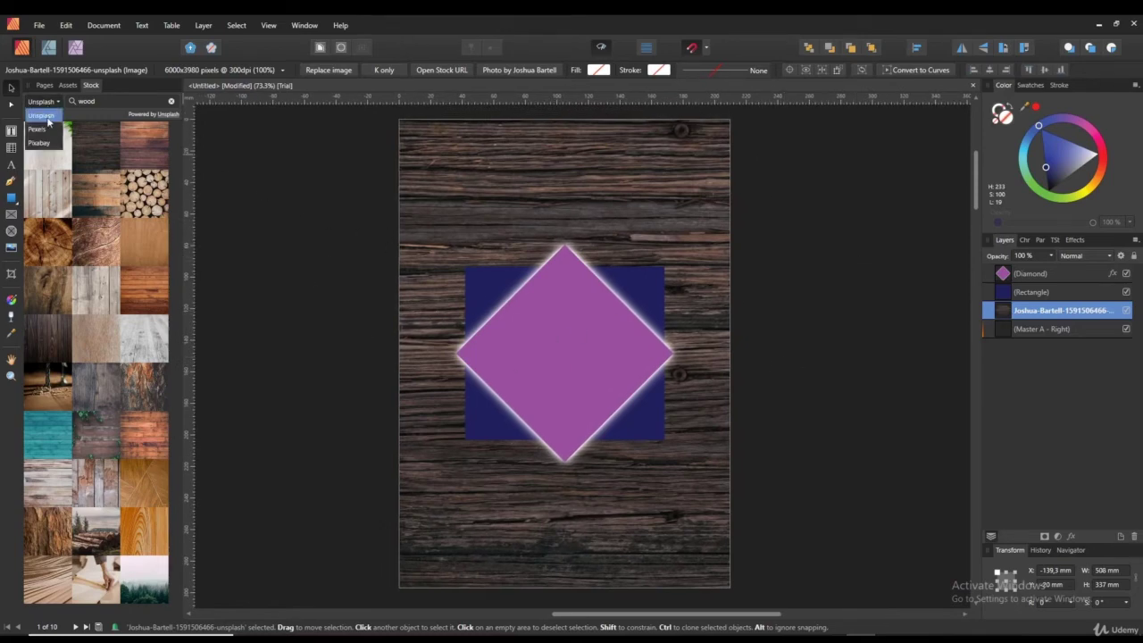
{"action": "left_click", "coordinate": [50, 134]}
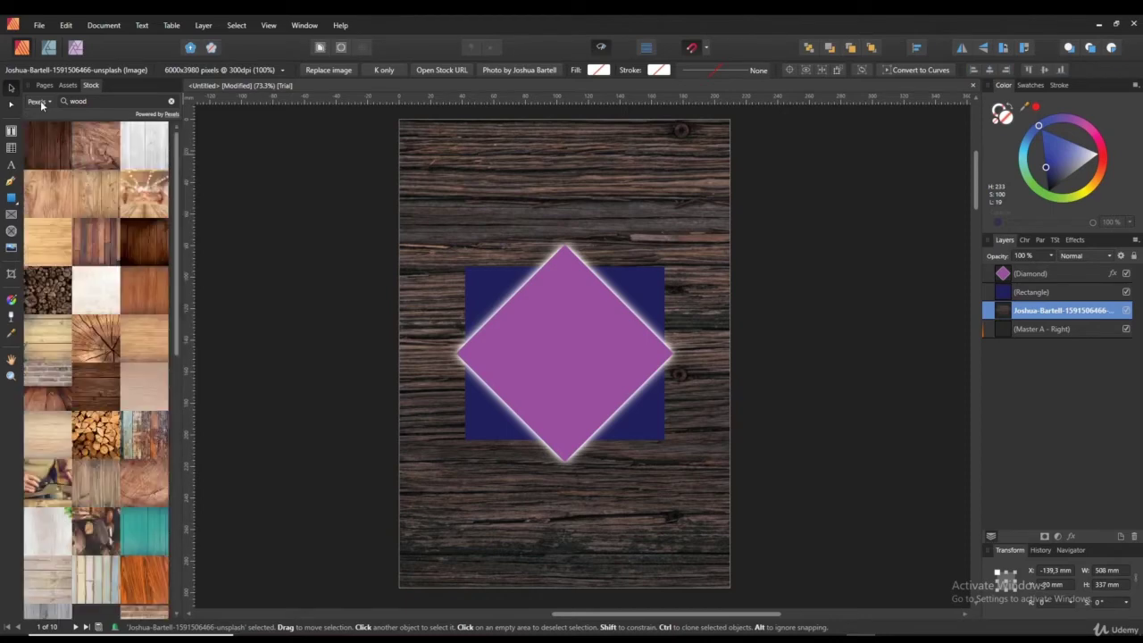
{"action": "left_click", "coordinate": [40, 102]}
{"action": "left_click", "coordinate": [38, 142]}
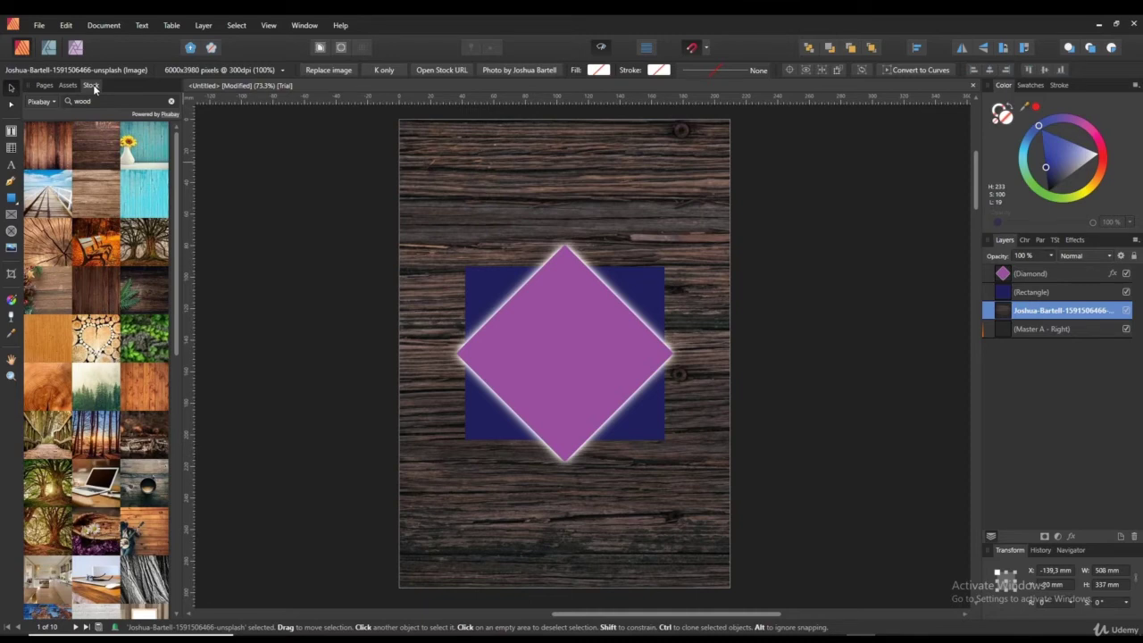
- Dock the Stock panel beneath the Pages and Assets group, and bring Pages to the front with the split height adjusted
{"action": "left_click_drag", "start_coordinate": [93, 84], "coordinate": [47, 603]}
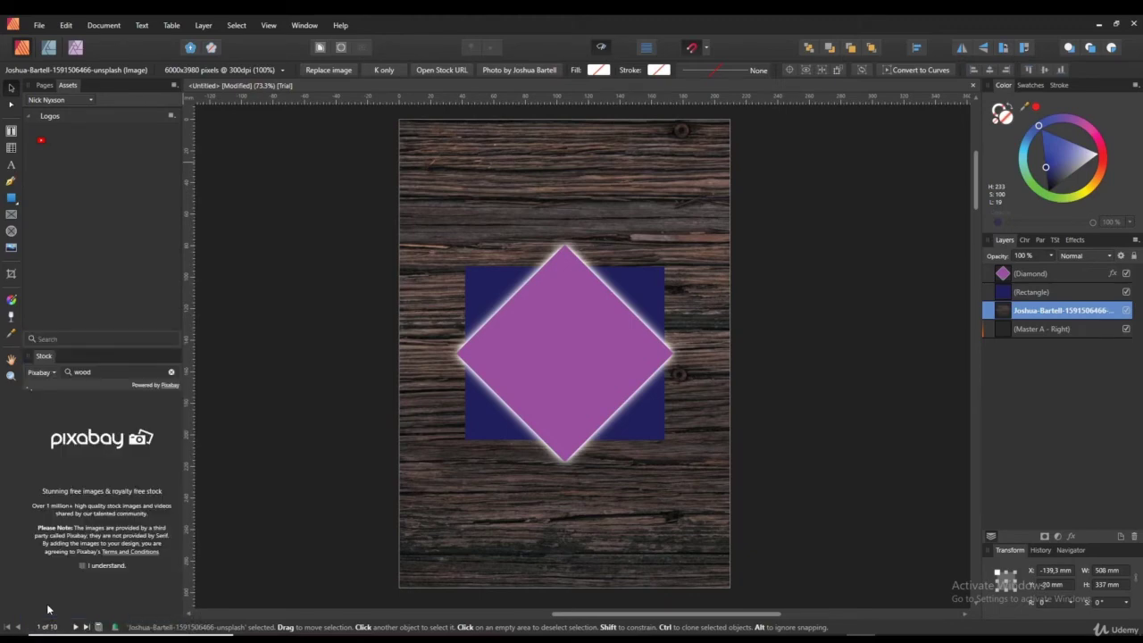
{"action": "left_click", "coordinate": [36, 83]}
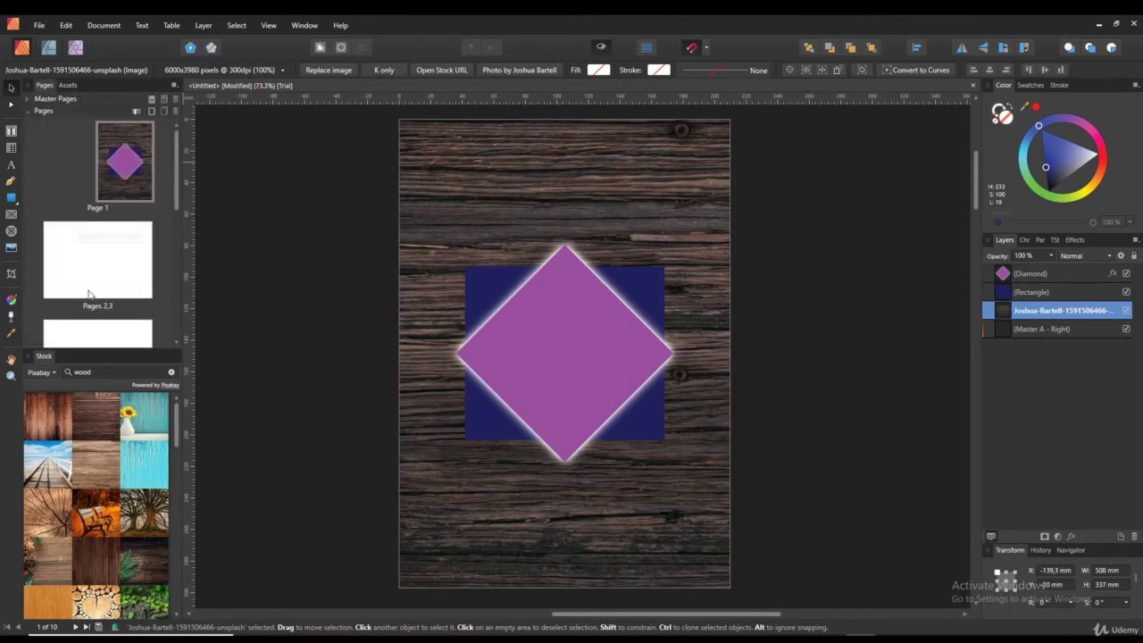
{"action": "left_click_drag", "start_coordinate": [116, 348], "coordinate": [92, 342]}
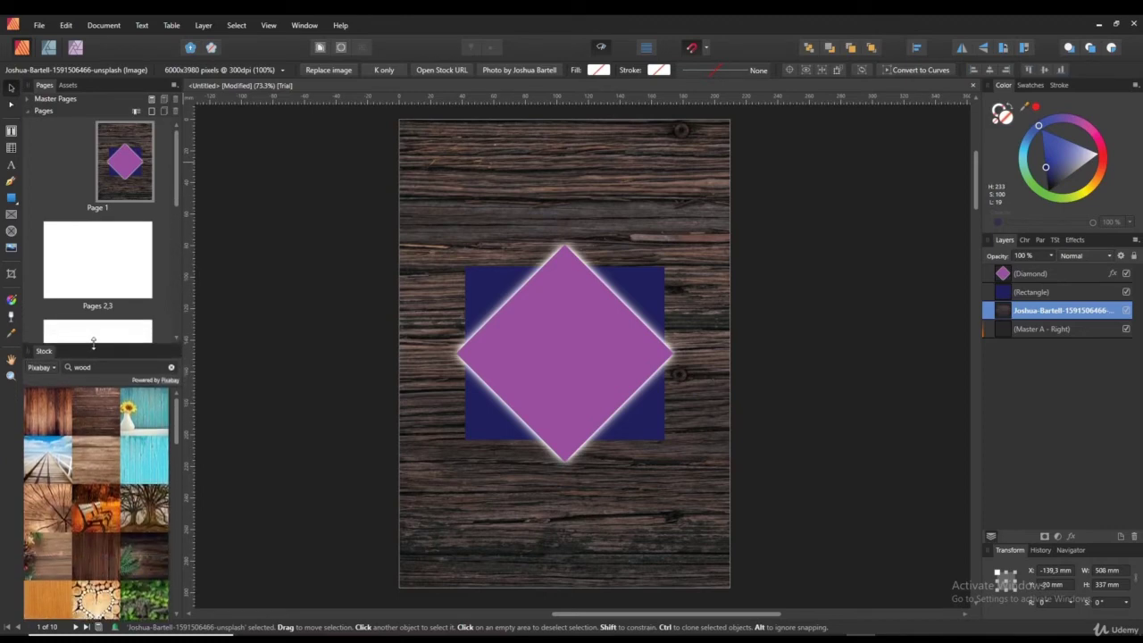
- Dock the Assets panel between the Pages and Stock panels and adjust the heights of the stacked panels
{"action": "left_click_drag", "start_coordinate": [66, 84], "coordinate": [125, 328]}
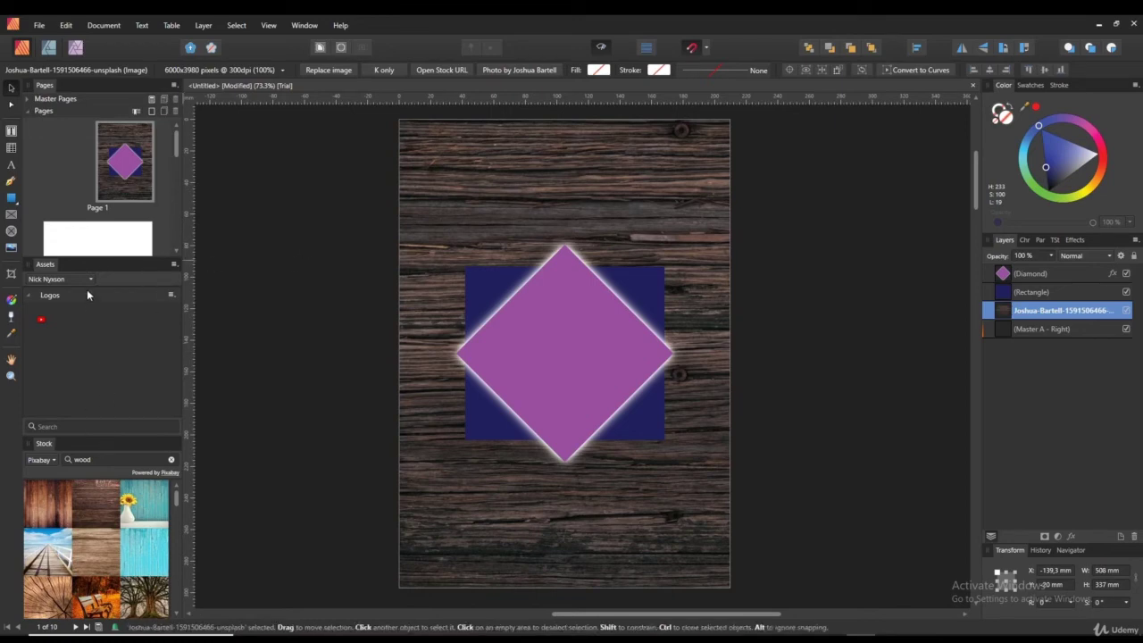
{"action": "left_click_drag", "start_coordinate": [118, 260], "coordinate": [104, 317]}
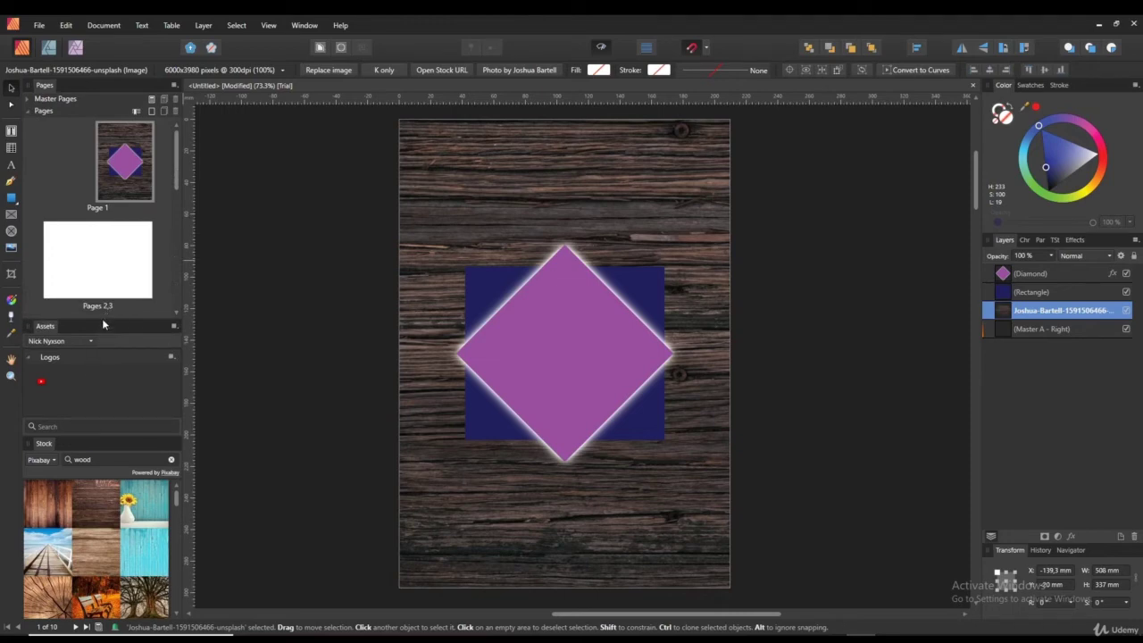
{"action": "mouse_move", "coordinate": [103, 325]}
{"action": "left_mouse_down"}
{"action": "mouse_move", "coordinate": [101, 341]}
{"action": "mouse_move", "coordinate": [102, 330]}
{"action": "left_mouse_up"}
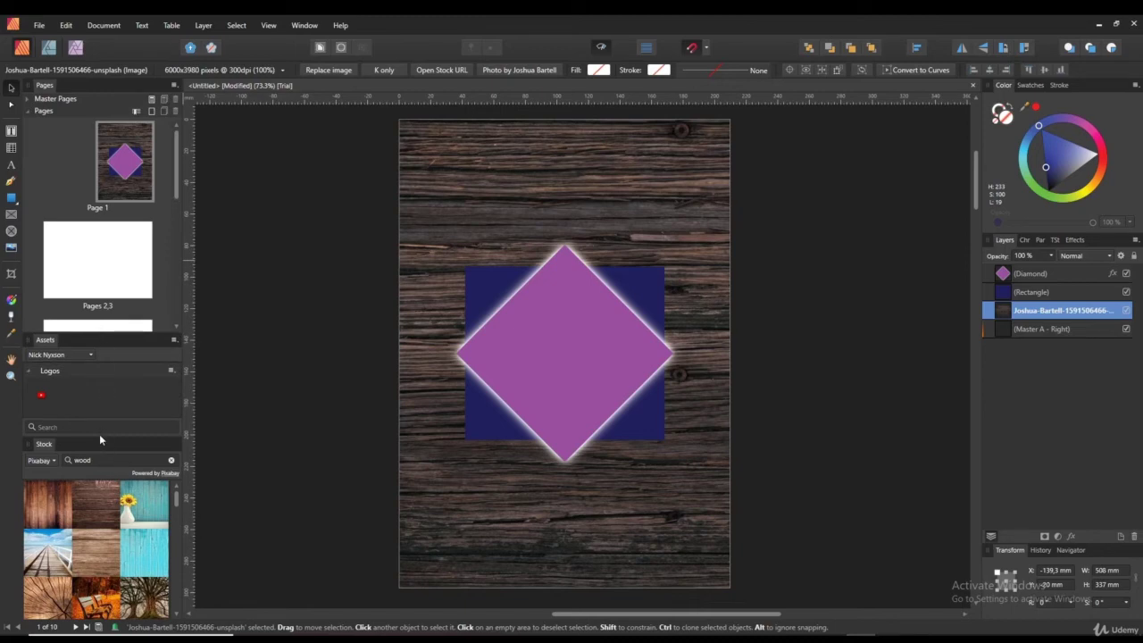
{"action": "left_click_drag", "start_coordinate": [100, 434], "coordinate": [98, 467]}
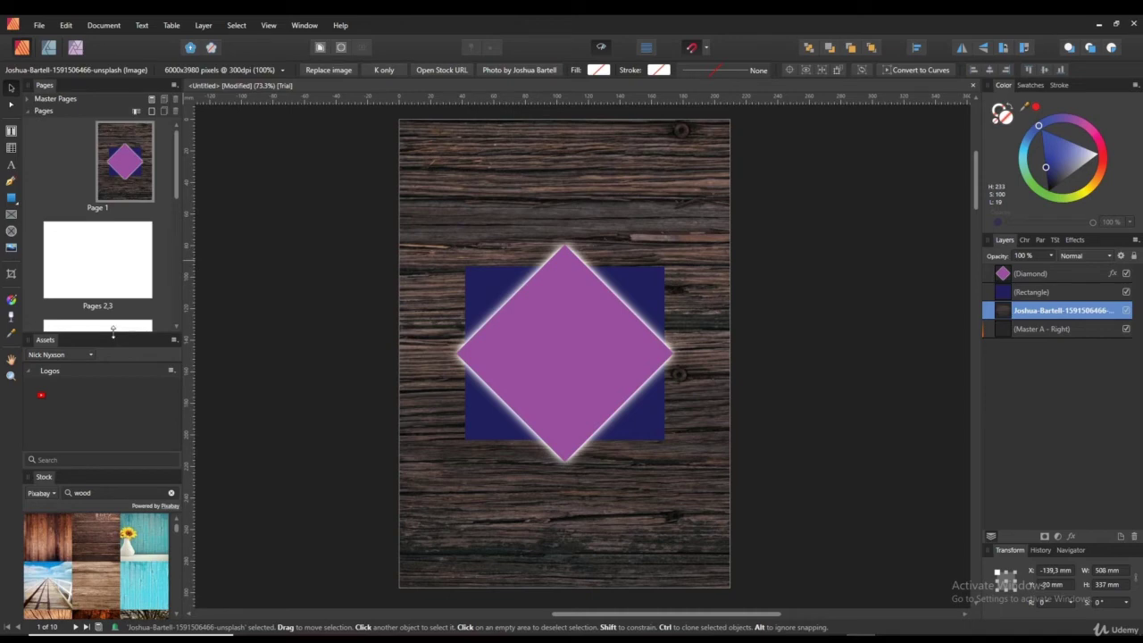
{"action": "left_click_drag", "start_coordinate": [112, 331], "coordinate": [112, 360]}
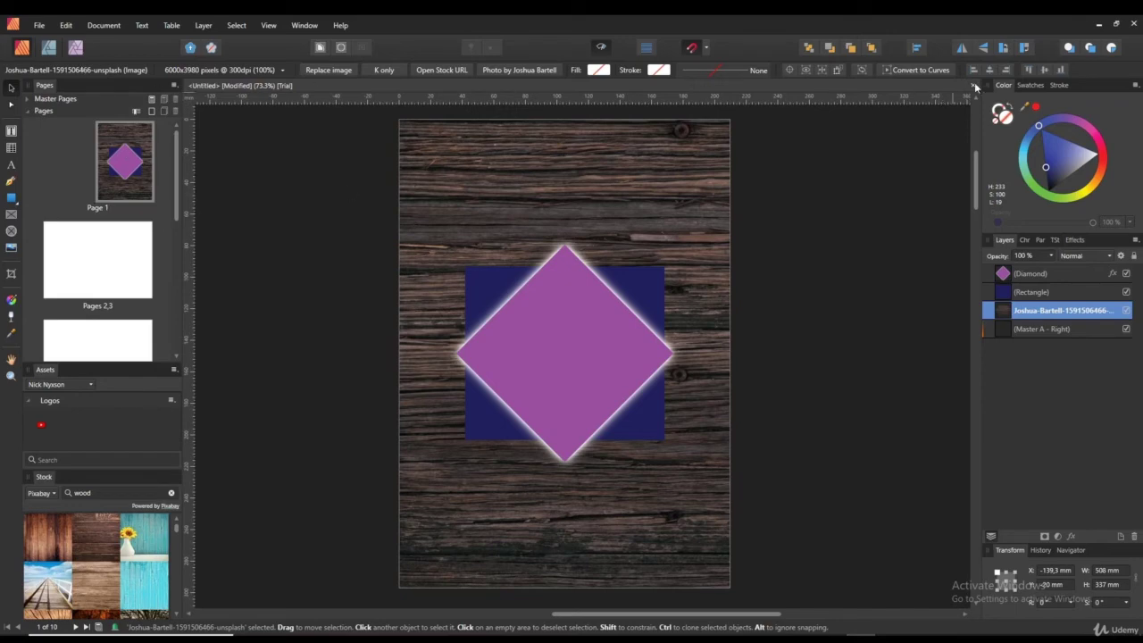
- Dock the Stroke panel between the Pages and Assets panels and return it to the group with Color and Swatches
{"action": "mouse_move", "coordinate": [1059, 85]}
{"action": "left_mouse_down"}
{"action": "mouse_move", "coordinate": [304, 282]}
{"action": "mouse_move", "coordinate": [110, 362]}
{"action": "mouse_move", "coordinate": [165, 353]}
{"action": "left_mouse_up"}
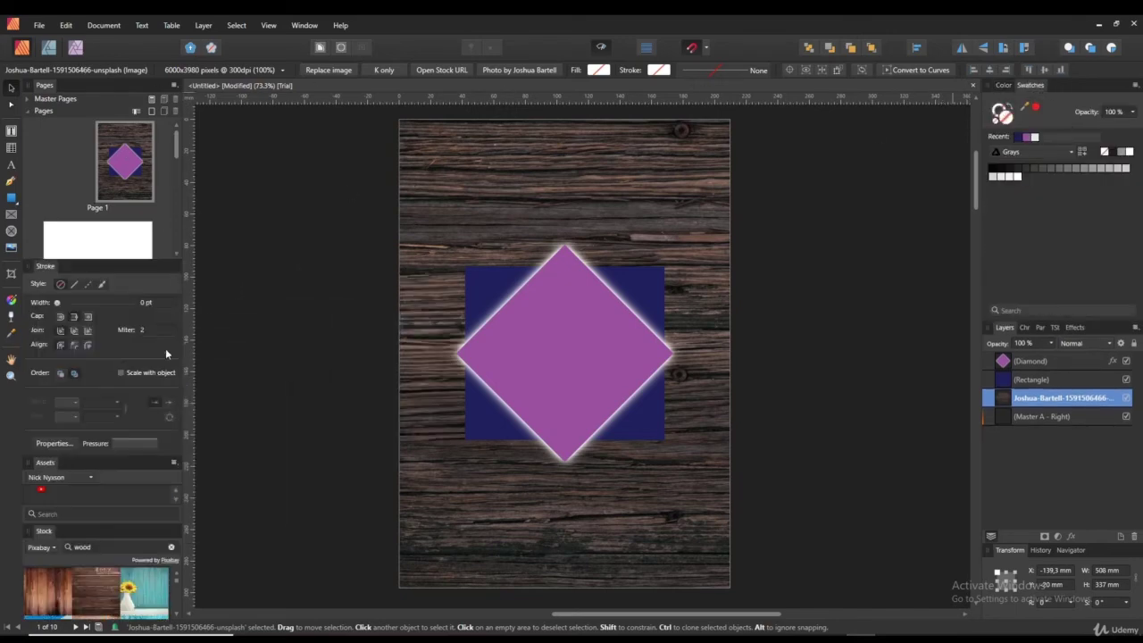
{"action": "left_click_drag", "start_coordinate": [357, 372], "coordinate": [187, 355]}
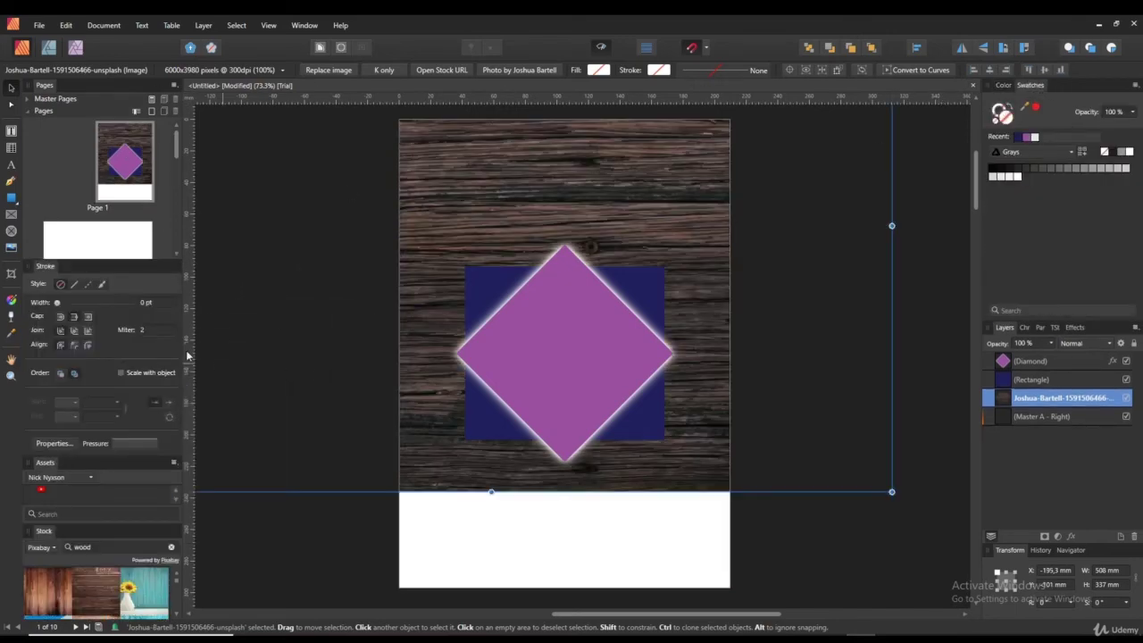
{"action": "key", "text": "ctrl+z"}
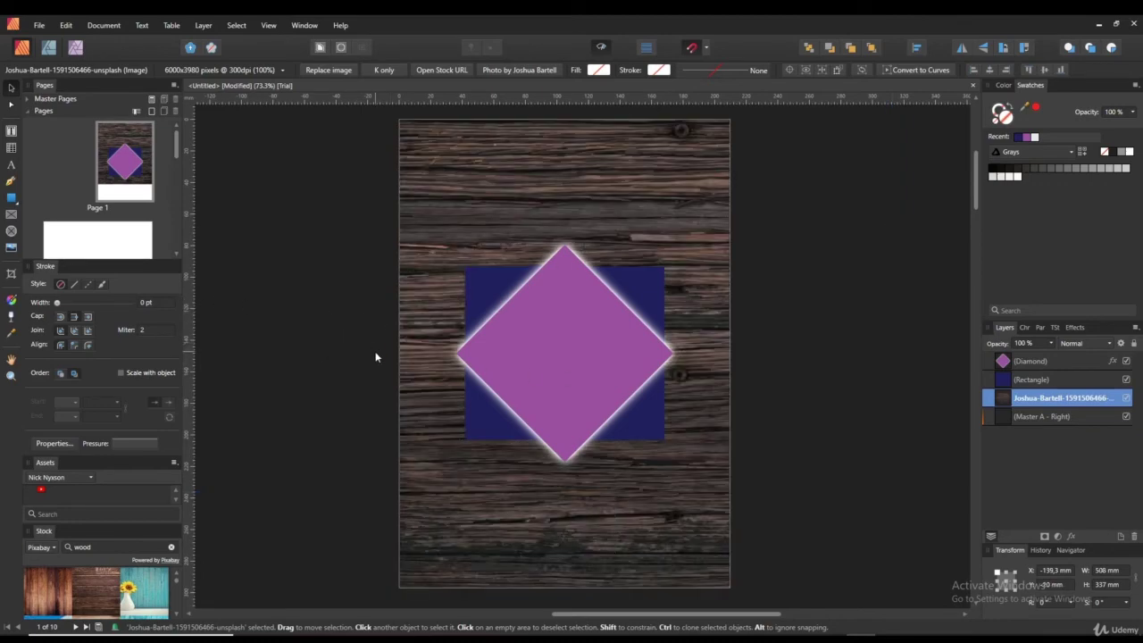
{"action": "mouse_move", "coordinate": [44, 263]}
{"action": "left_mouse_down"}
{"action": "mouse_move", "coordinate": [669, 201]}
{"action": "mouse_move", "coordinate": [1032, 87]}
{"action": "left_mouse_up"}
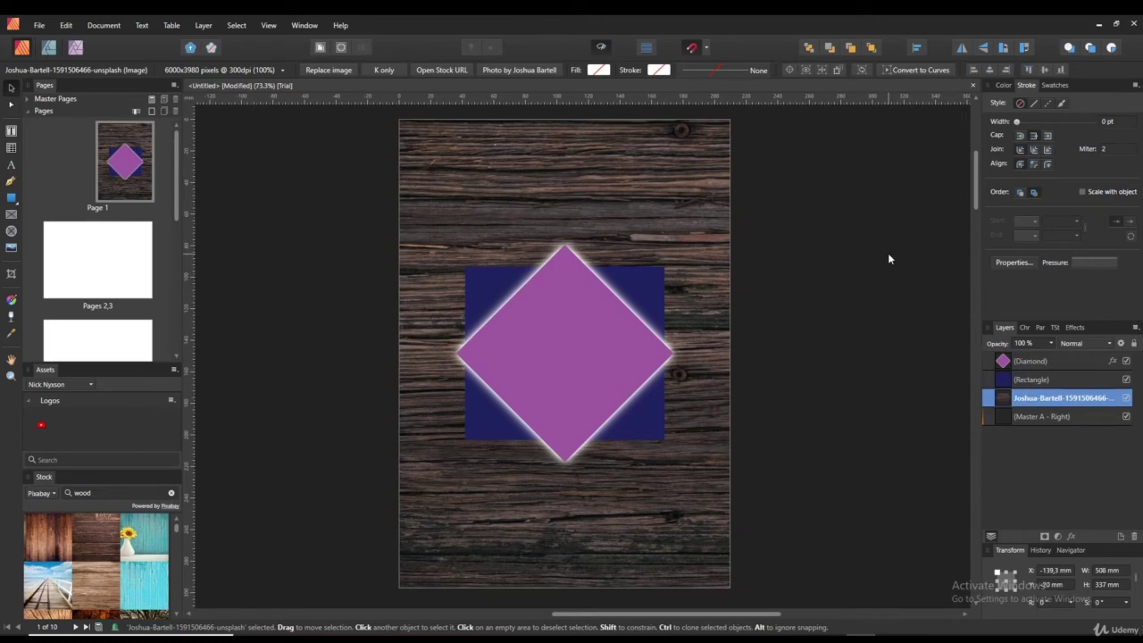
{"action": "left_click", "coordinate": [1005, 86]}
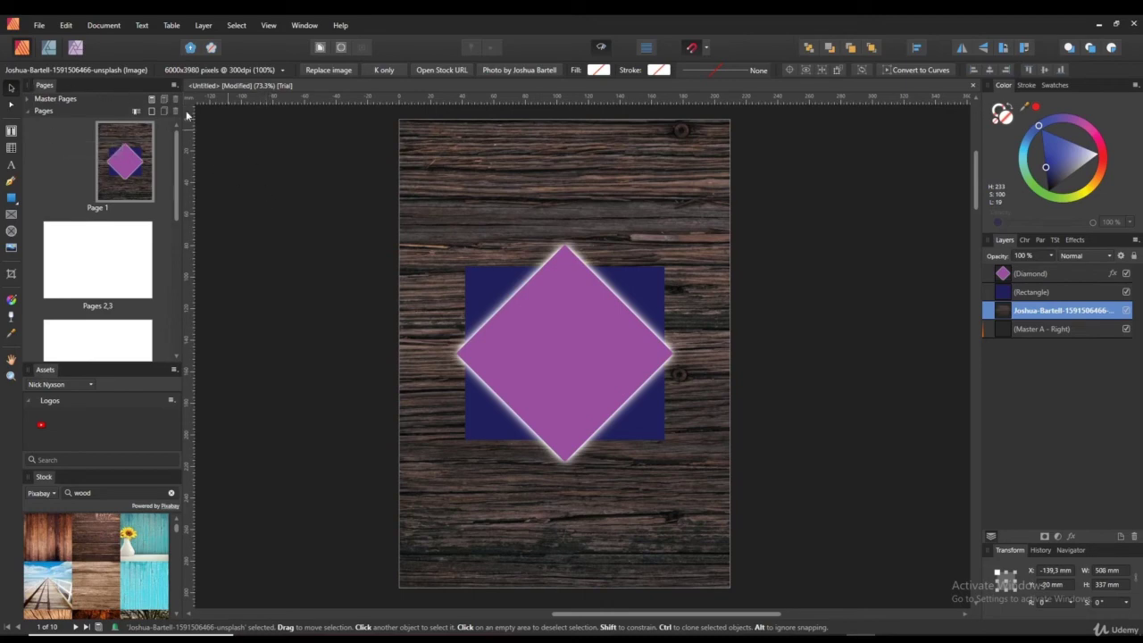
- Add the Table of Contents panel to the workspace, and detach it from the Pages group to close it
{"action": "left_click", "coordinate": [269, 25]}
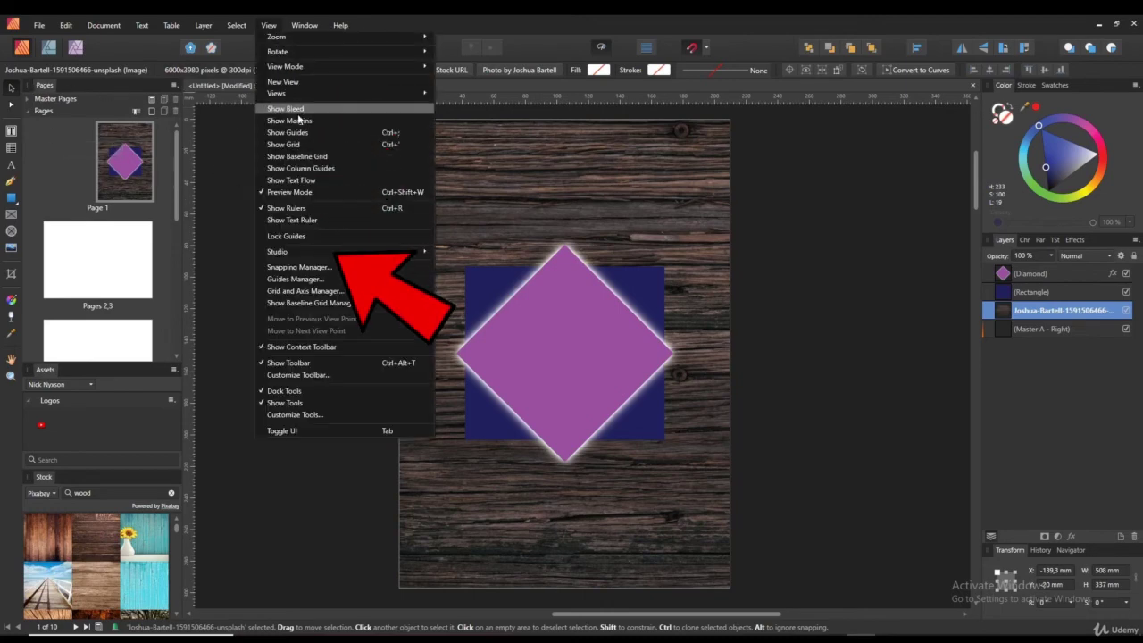
{"action": "mouse_move", "coordinate": [340, 251]}
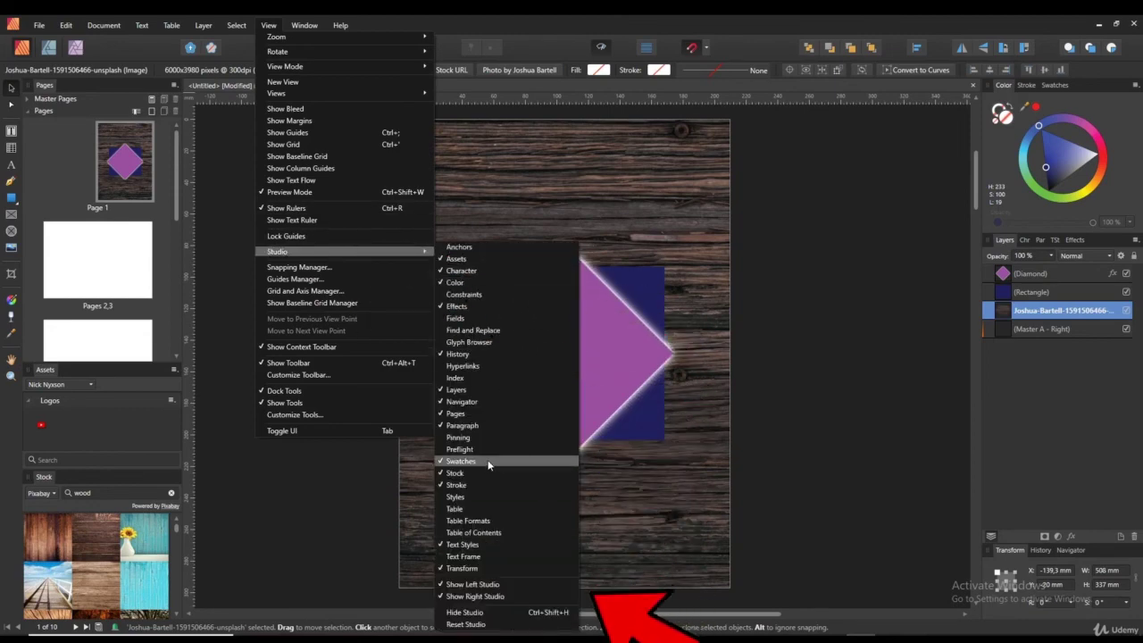
{"action": "left_click", "coordinate": [496, 532]}
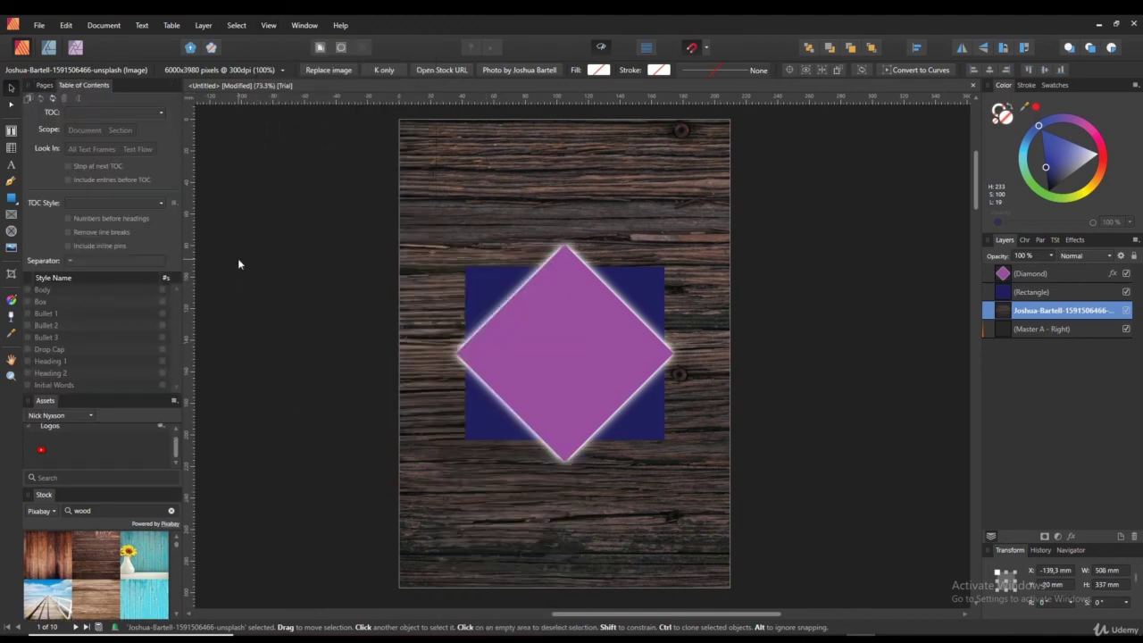
{"action": "left_click", "coordinate": [44, 85]}
{"action": "left_click", "coordinate": [83, 85]}
{"action": "left_click", "coordinate": [44, 85]}
{"action": "left_click_drag", "start_coordinate": [92, 86], "coordinate": [273, 201]}
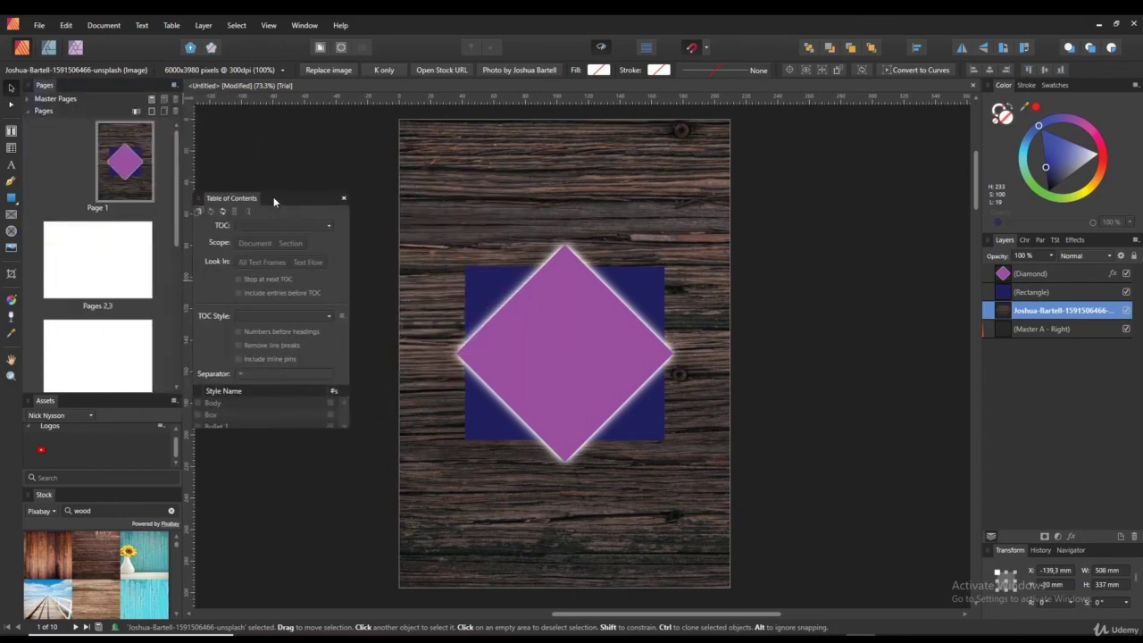
{"action": "left_click", "coordinate": [343, 200]}
- Show the floating Table of Contents panel again and turn its visibility off in the list of studio panels
{"action": "left_click", "coordinate": [268, 25]}
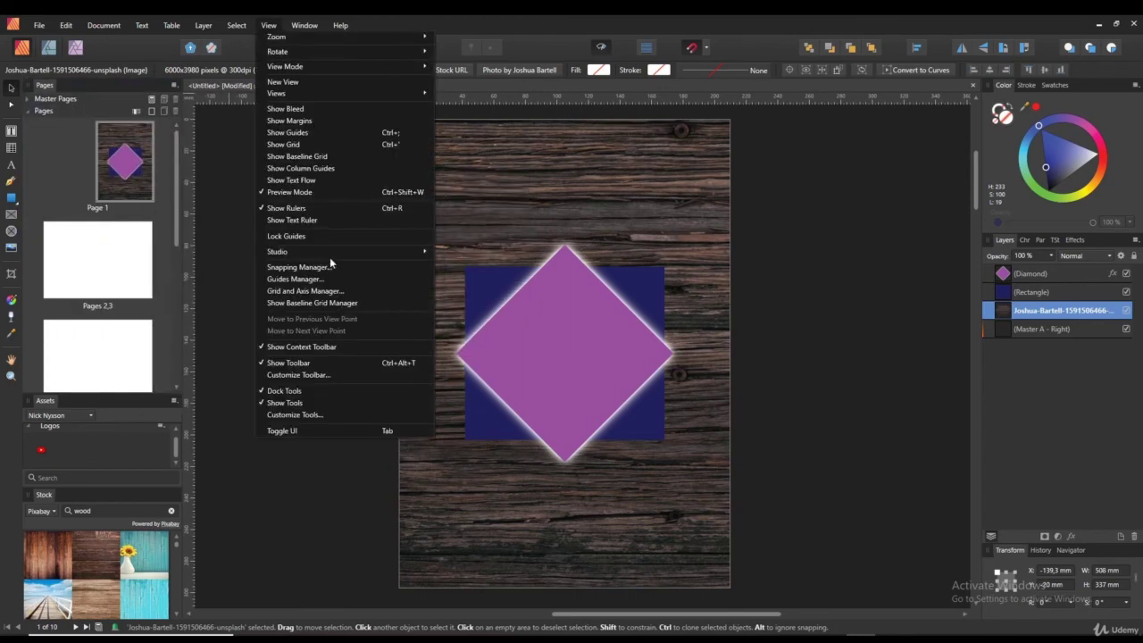
{"action": "mouse_move", "coordinate": [331, 253]}
{"action": "left_click", "coordinate": [491, 535]}
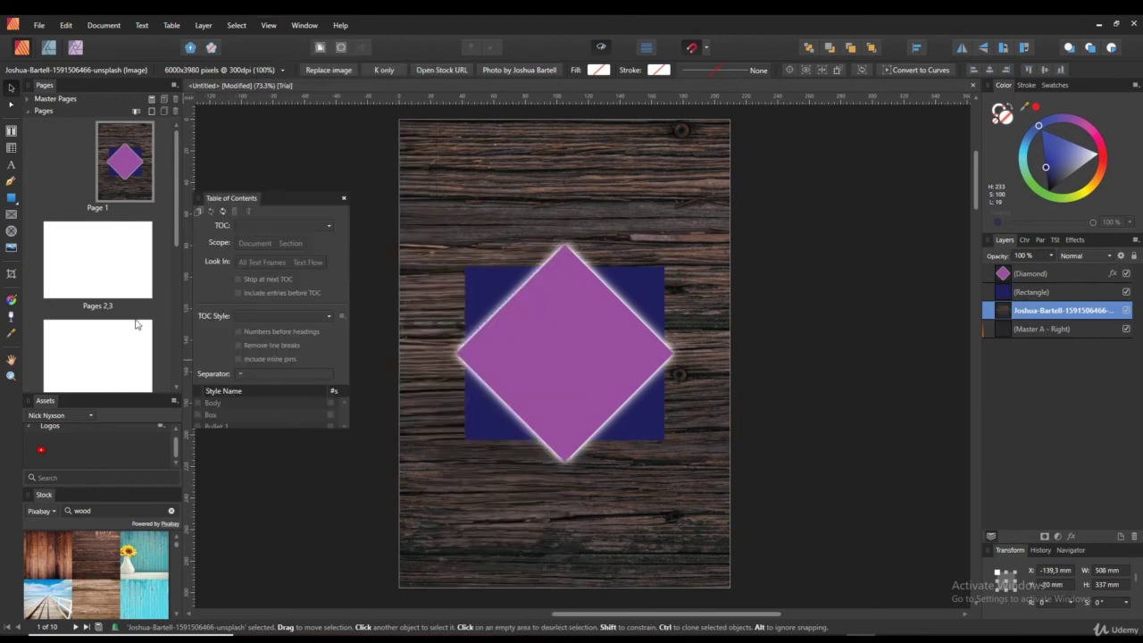
{"action": "left_click", "coordinate": [268, 25]}
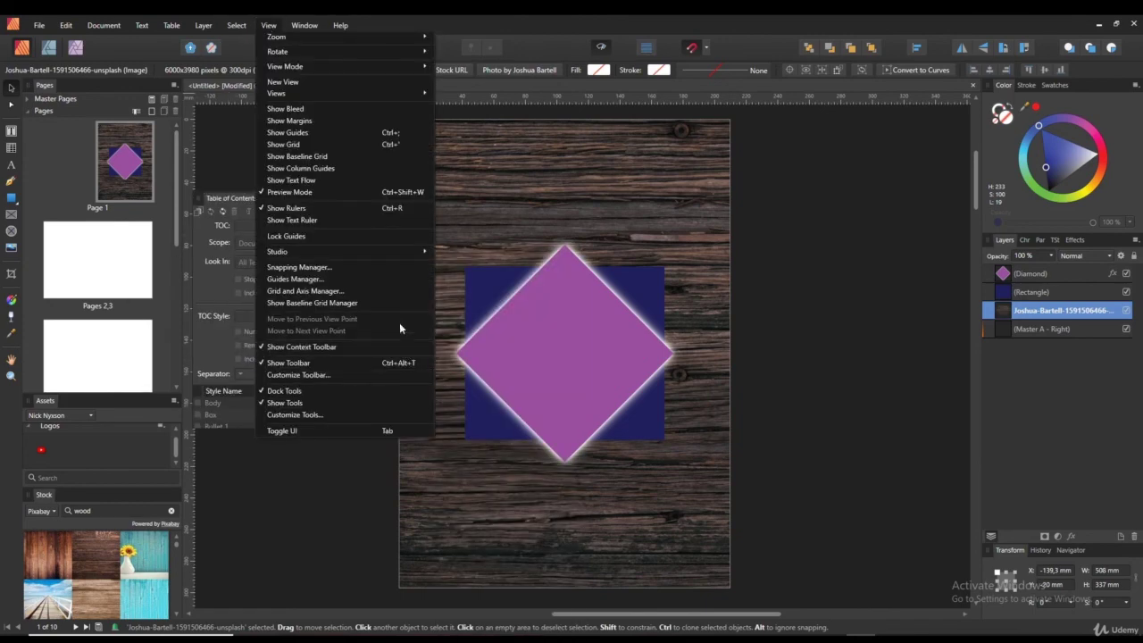
{"action": "mouse_move", "coordinate": [386, 249]}
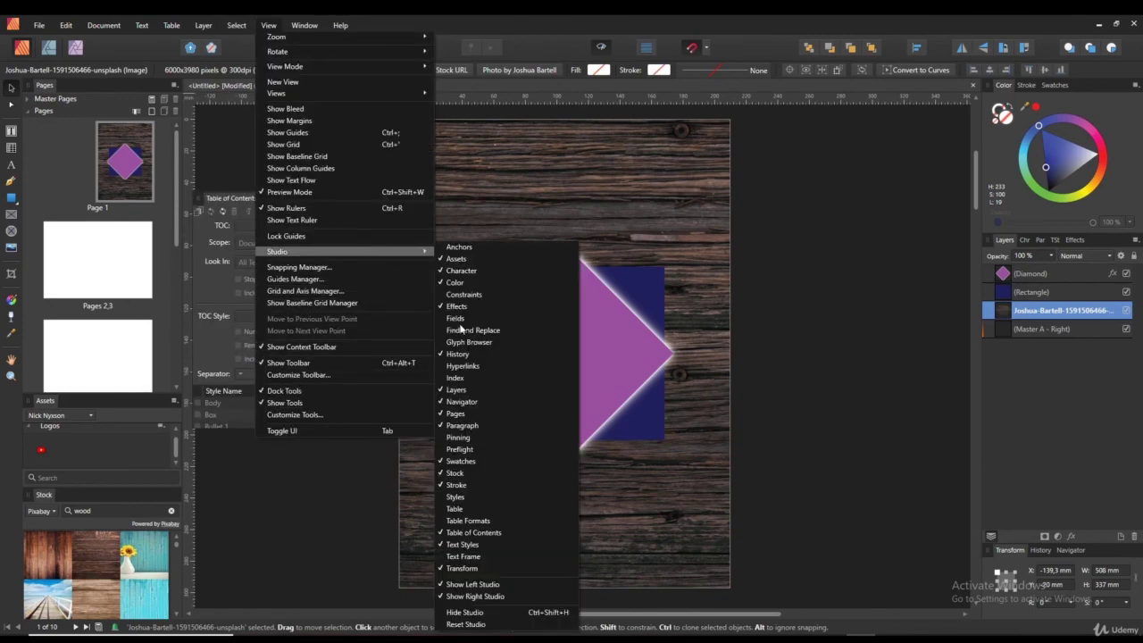
{"action": "left_click", "coordinate": [494, 533]}
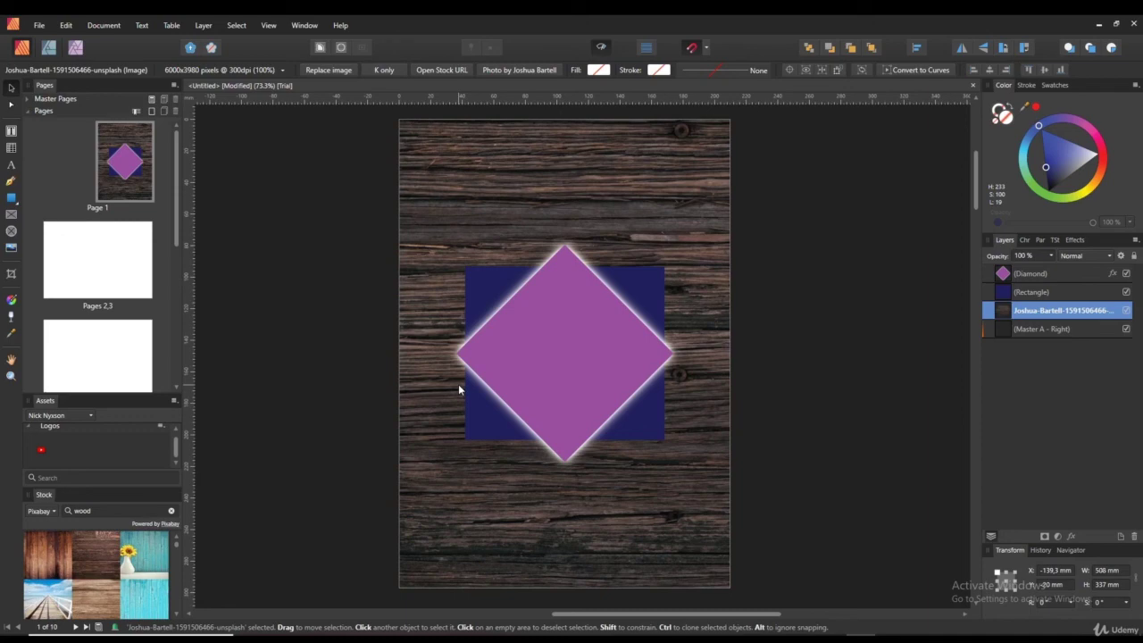
- Reset the studio panels to their default layout and deselect the wood photo
{"action": "left_click", "coordinate": [268, 25]}
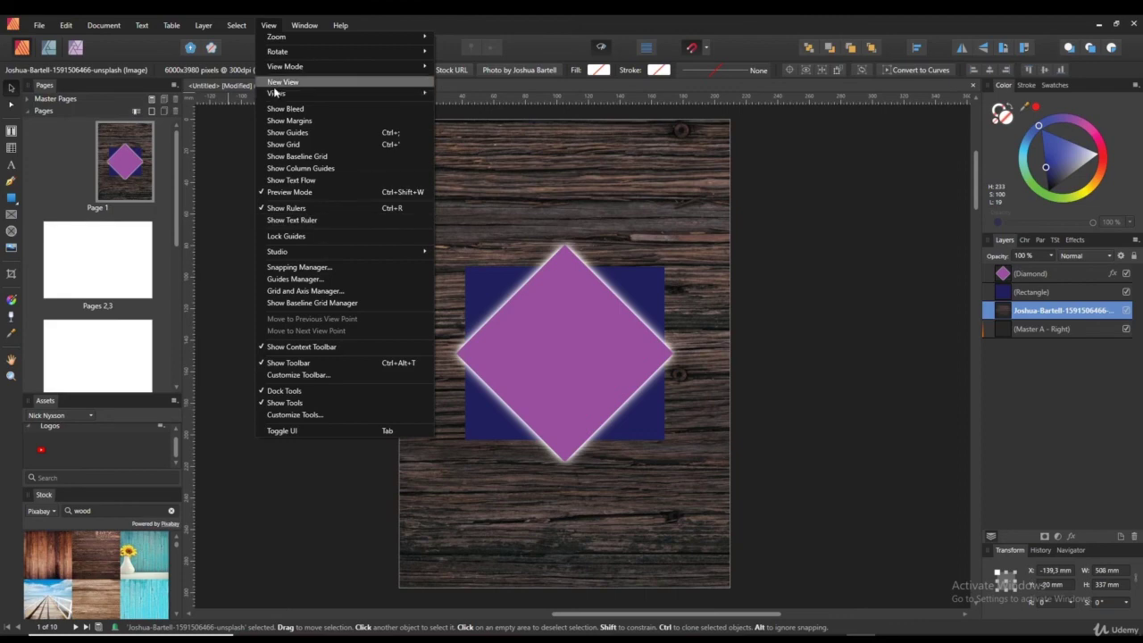
{"action": "mouse_move", "coordinate": [337, 257]}
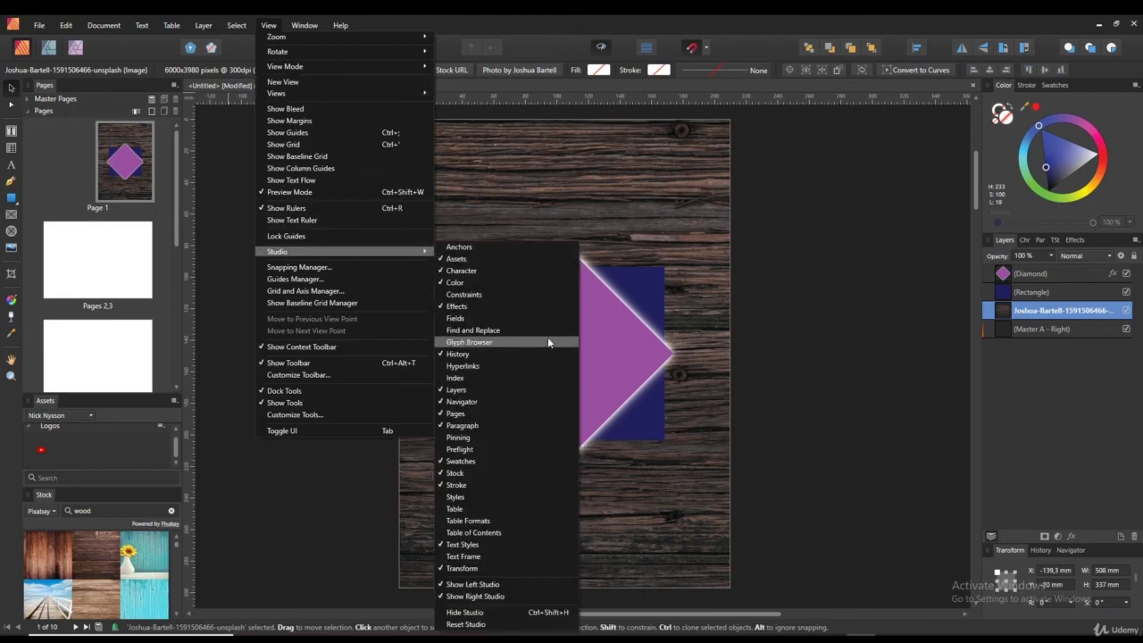
{"action": "left_click", "coordinate": [465, 624]}
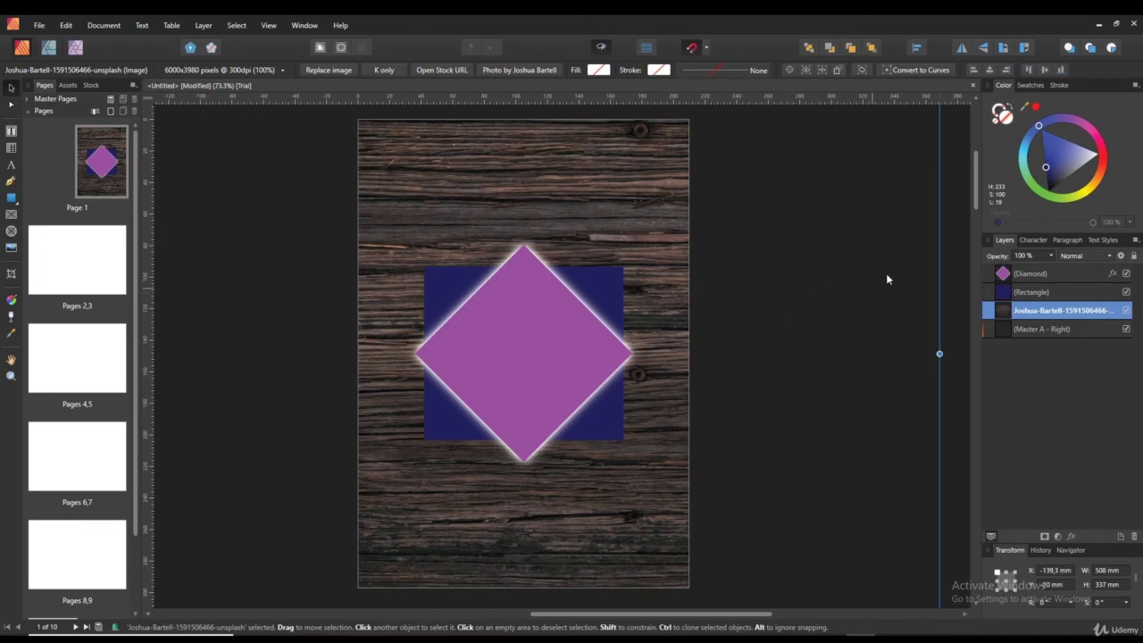
{"action": "left_click", "coordinate": [956, 240]}
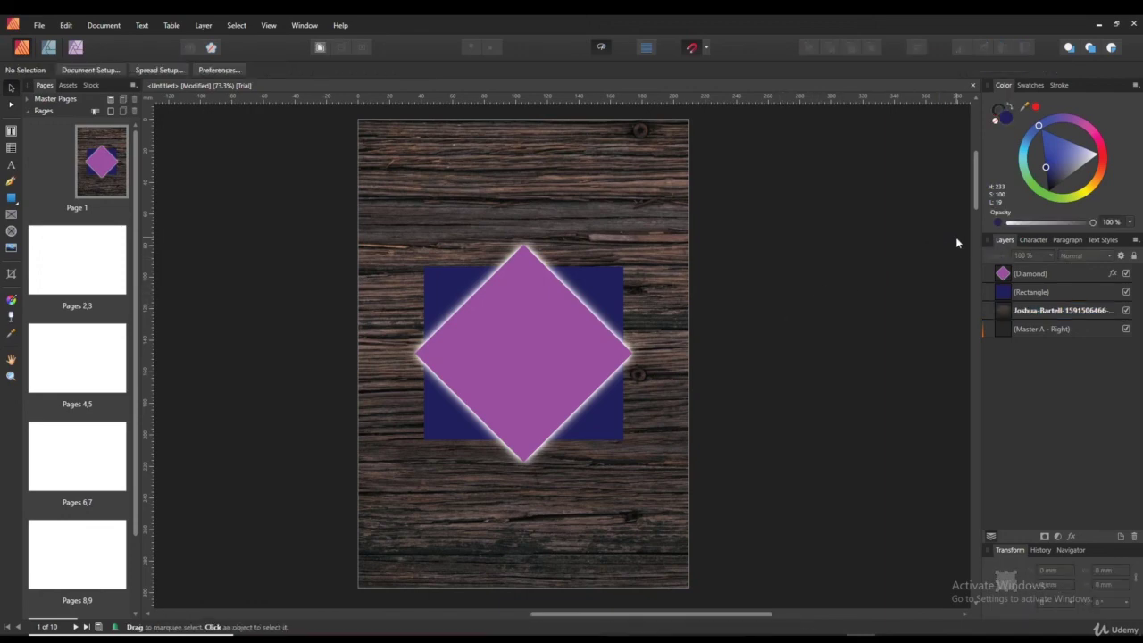